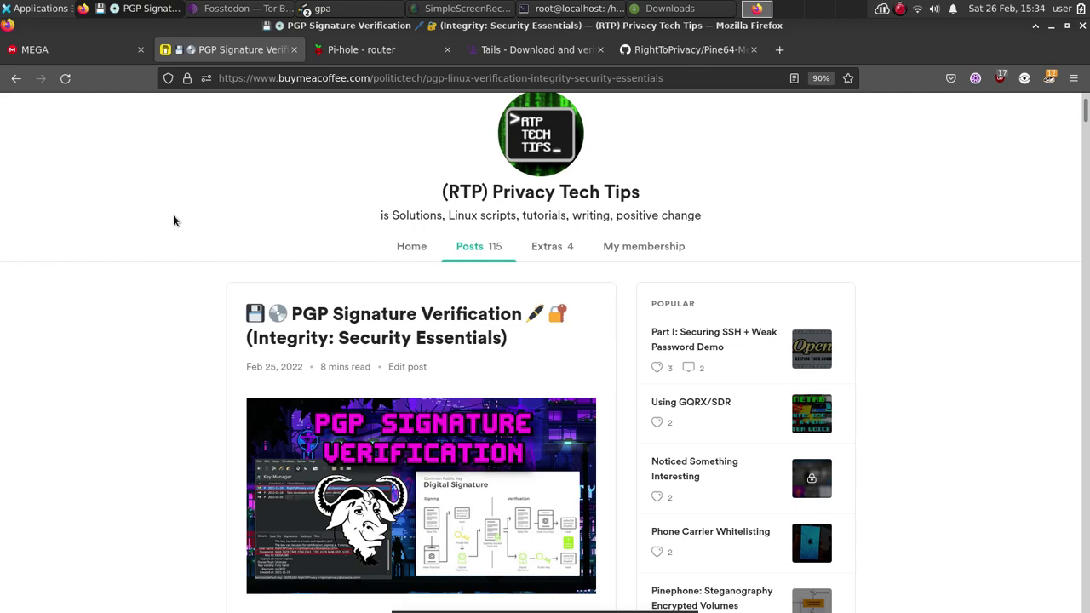
# - Scroll the blog post down to the NEXT: SAVE PGP KEY step about saving the key as rtp-key
pyautogui.scroll(-3, 548, 357)
pyautogui.scroll(-15, 106, 390)
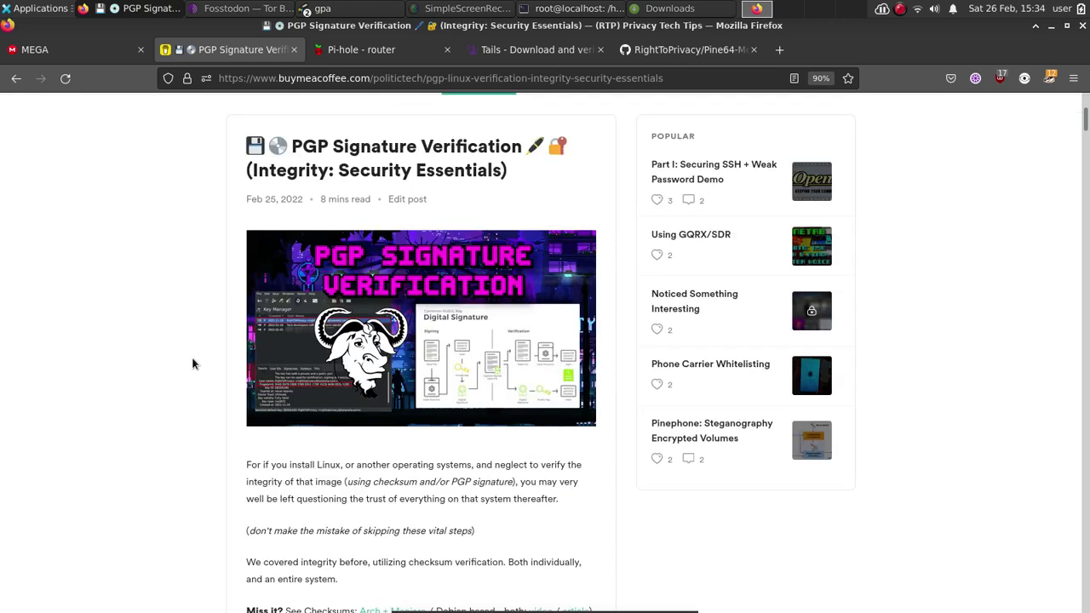
pyautogui.scroll(3, 115, 397)
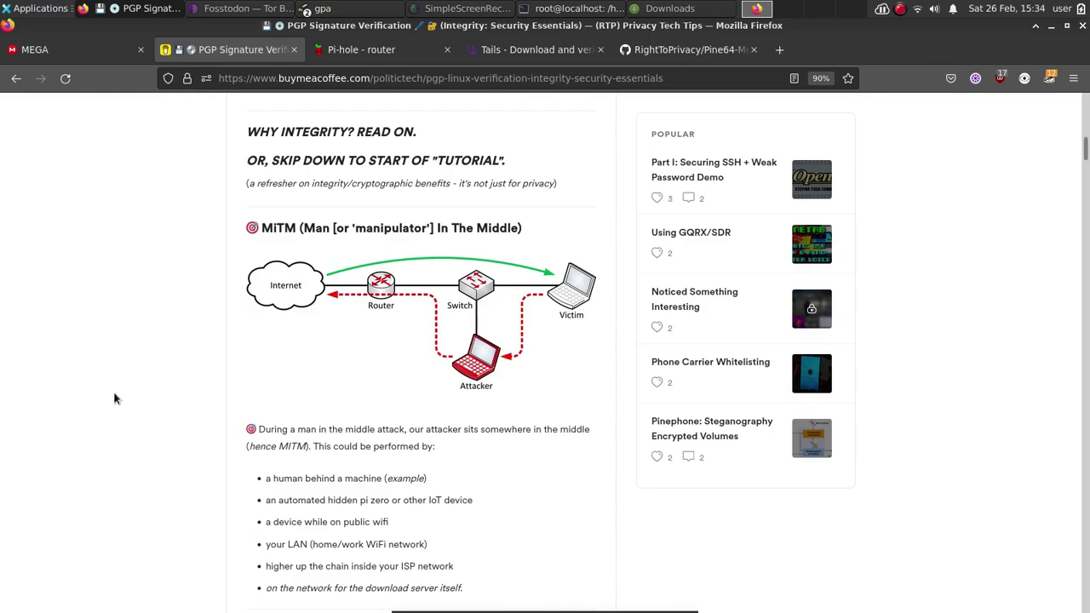
pyautogui.scroll(-10, 115, 398)
pyautogui.scroll(-8, 114, 397)
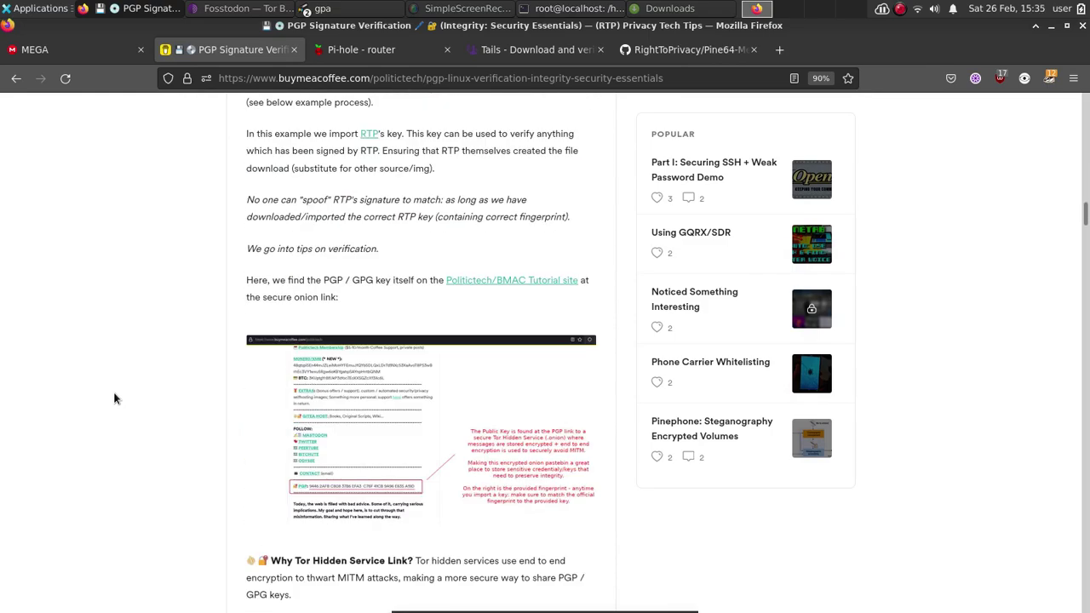
pyautogui.scroll(9, 182, 415)
pyautogui.scroll(2, 183, 414)
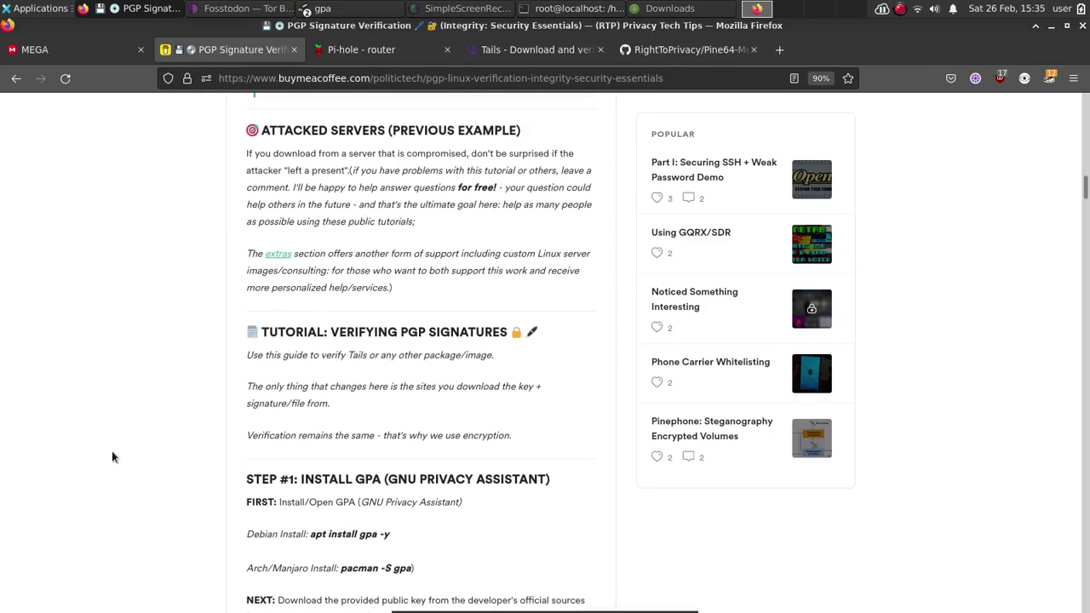
pyautogui.scroll(-5, 111, 450)
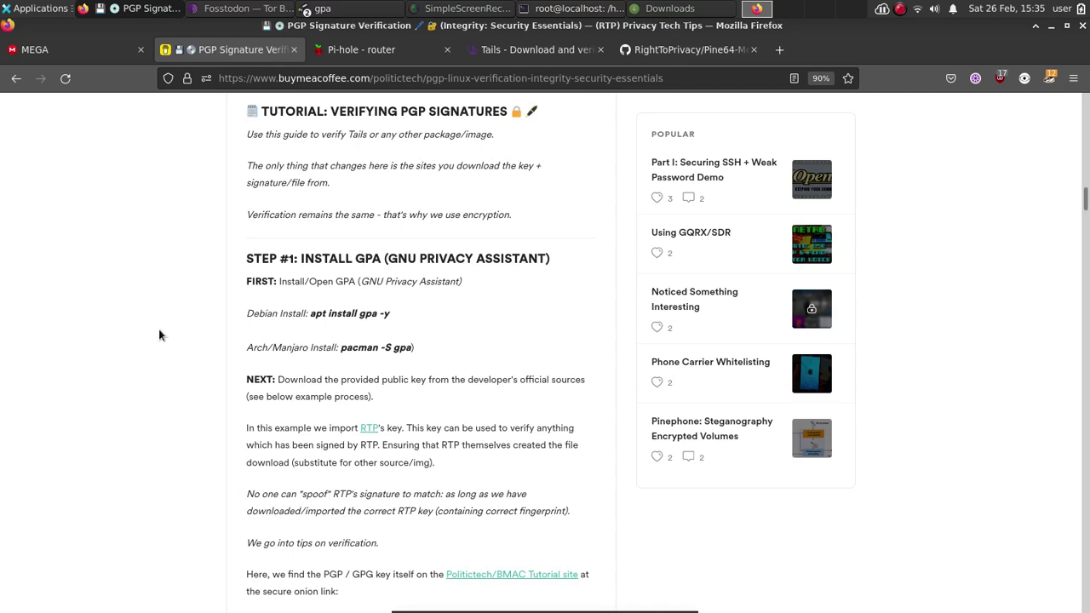
pyautogui.scroll(-5, 158, 334)
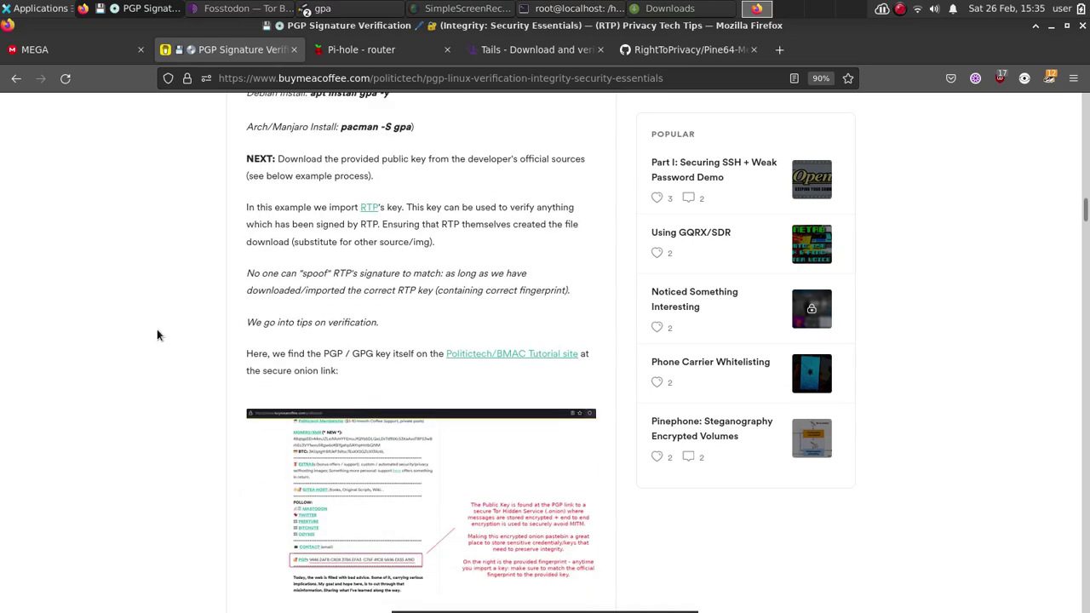
pyautogui.scroll(-5, 157, 334)
pyautogui.scroll(-2, 157, 334)
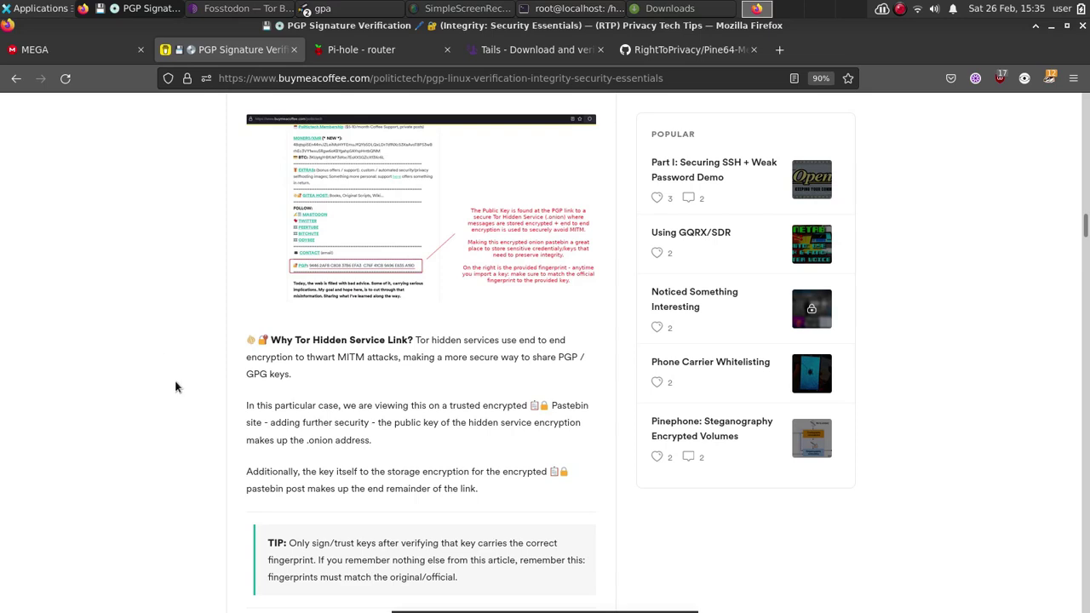
pyautogui.scroll(-8, 153, 321)
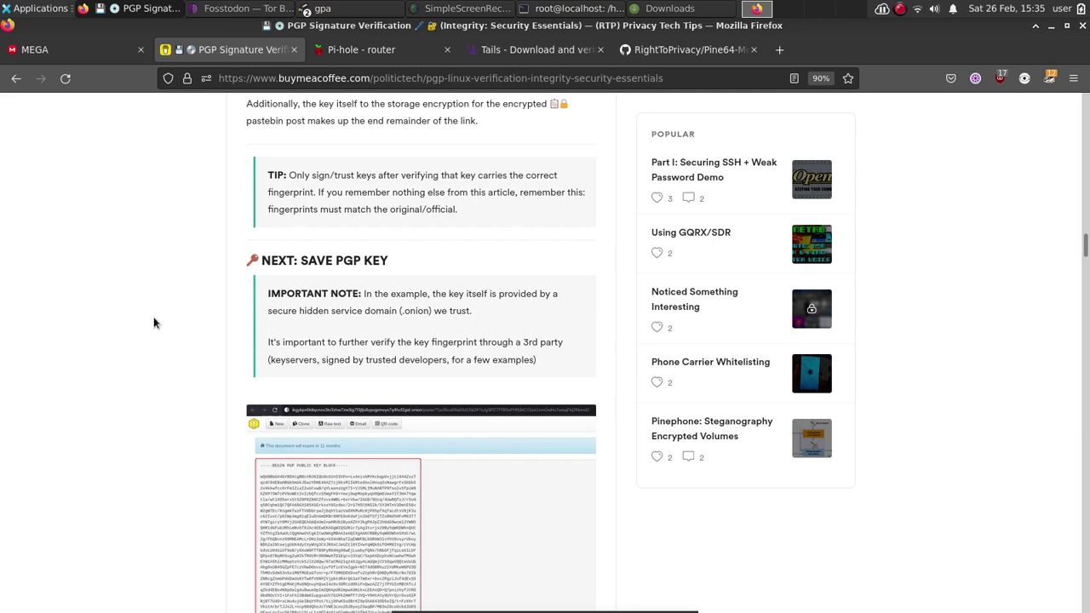
pyautogui.scroll(-5, 154, 322)
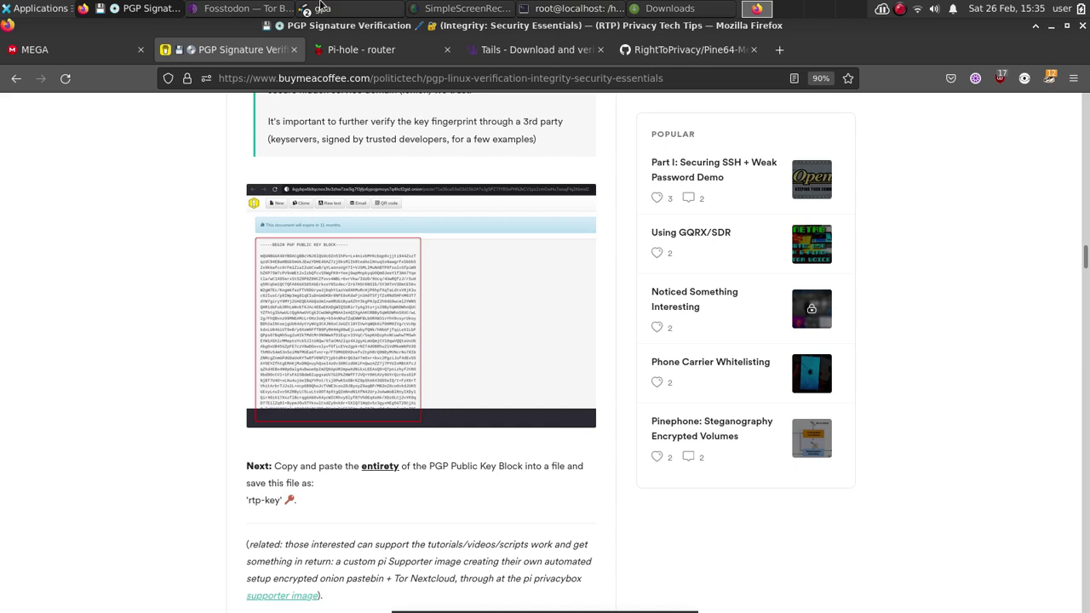
# - Launch GNU Privacy Assistant from Applications > Accessories and move its Clipboard window to the screen centre
pyautogui.click(39, 8)
pyautogui.moveTo(14, 134)
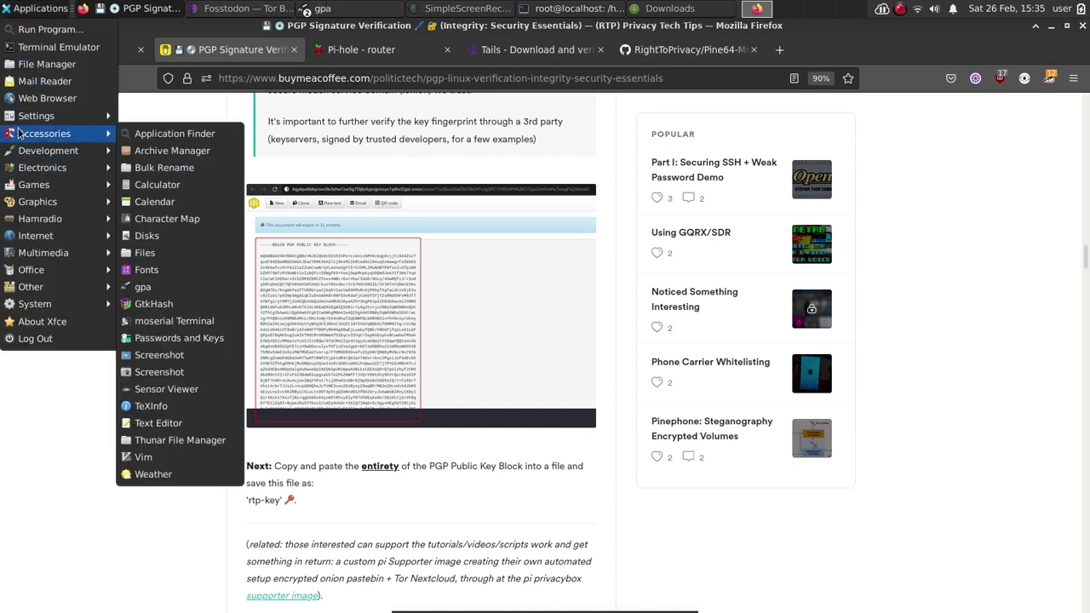
pyautogui.click(145, 288)
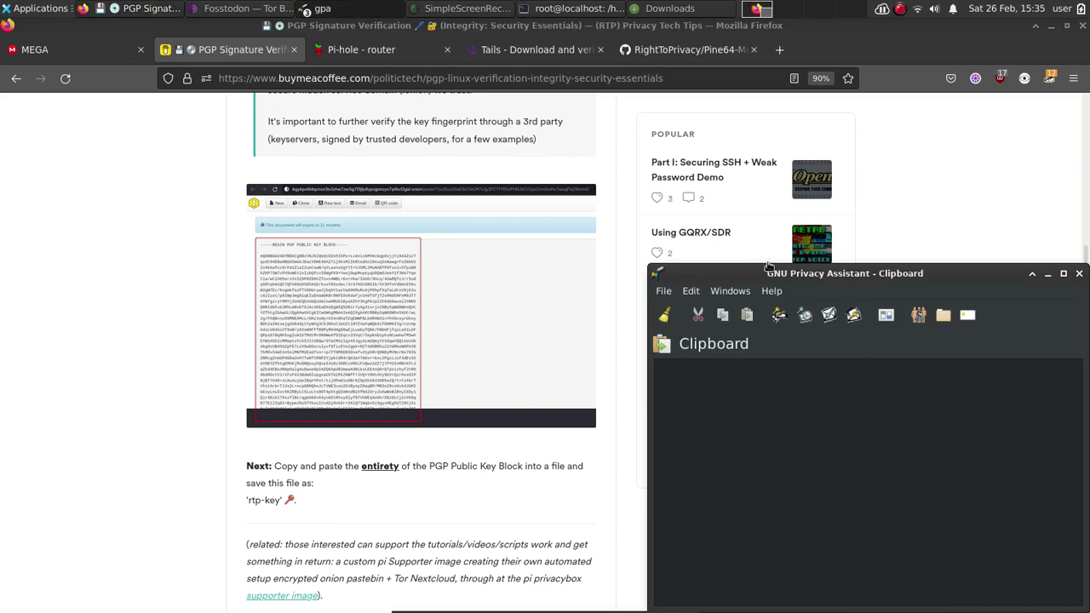
pyautogui.moveTo(771, 273); pyautogui.dragTo(433, 158)
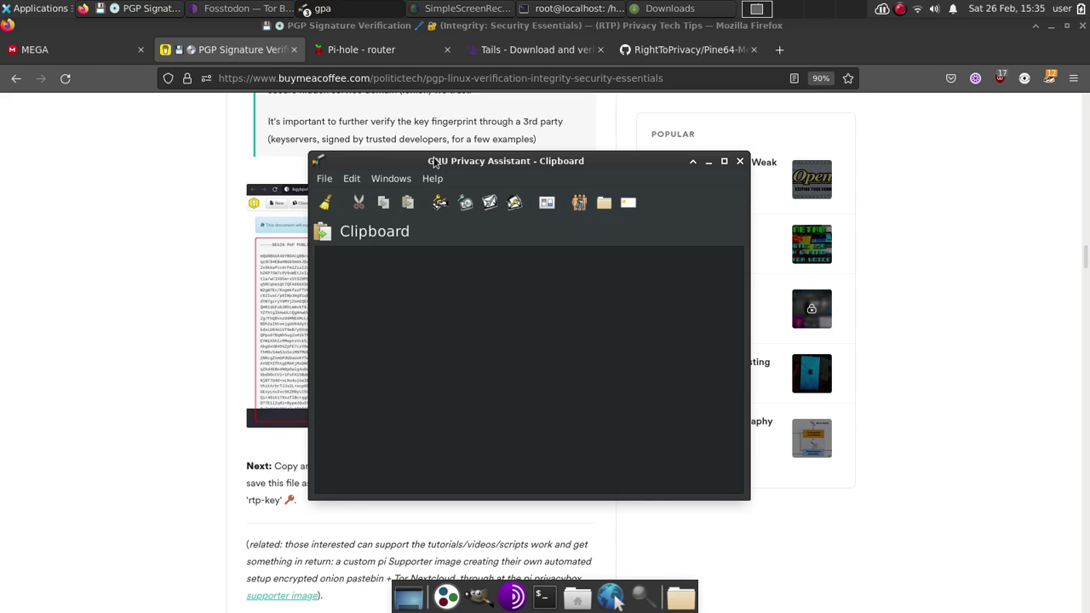
# - Open the Keyring Manager from the Windows menu and move it toward the centre
pyautogui.click(385, 180)
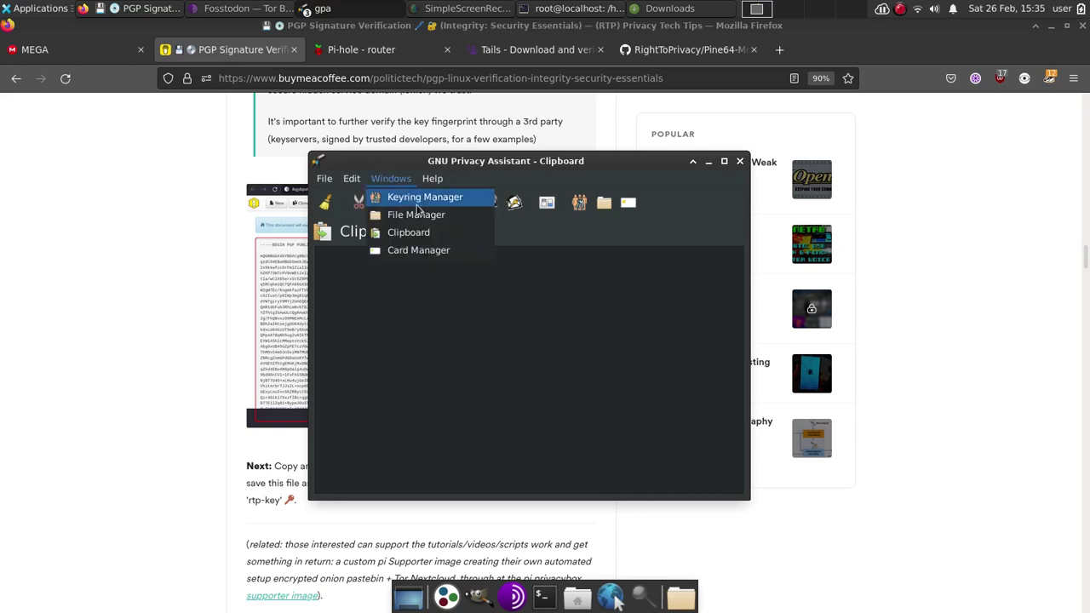
pyautogui.click(416, 198)
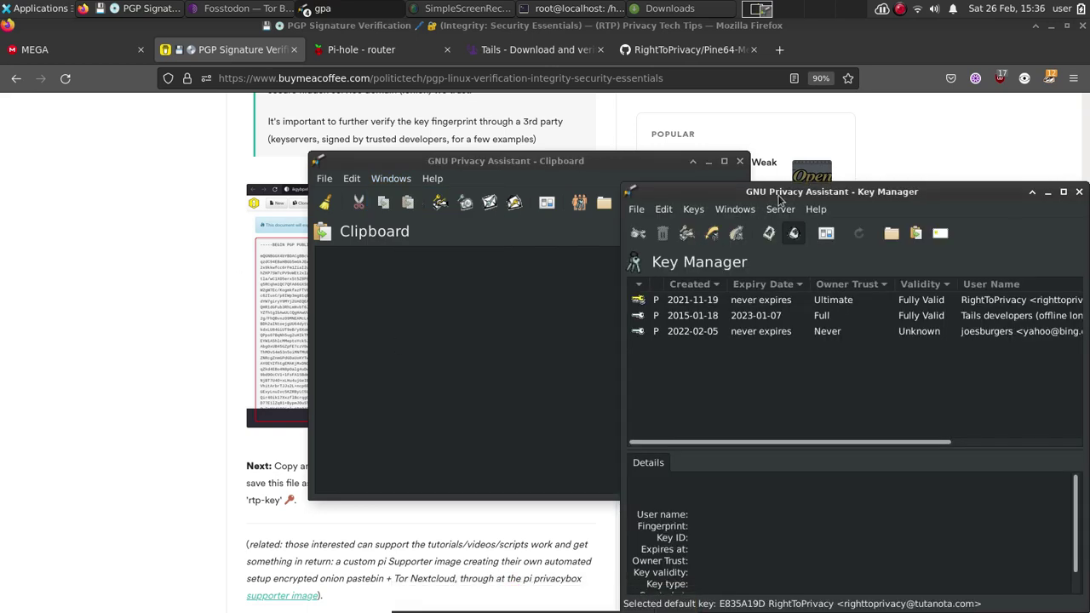
pyautogui.moveTo(785, 196); pyautogui.dragTo(575, 113)
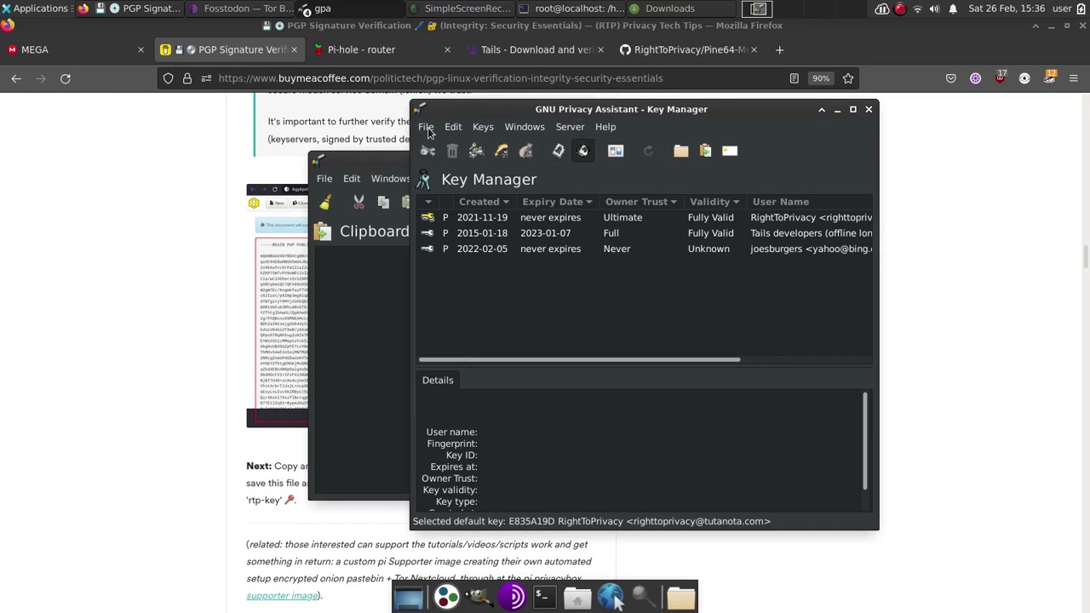
pyautogui.click(482, 127)
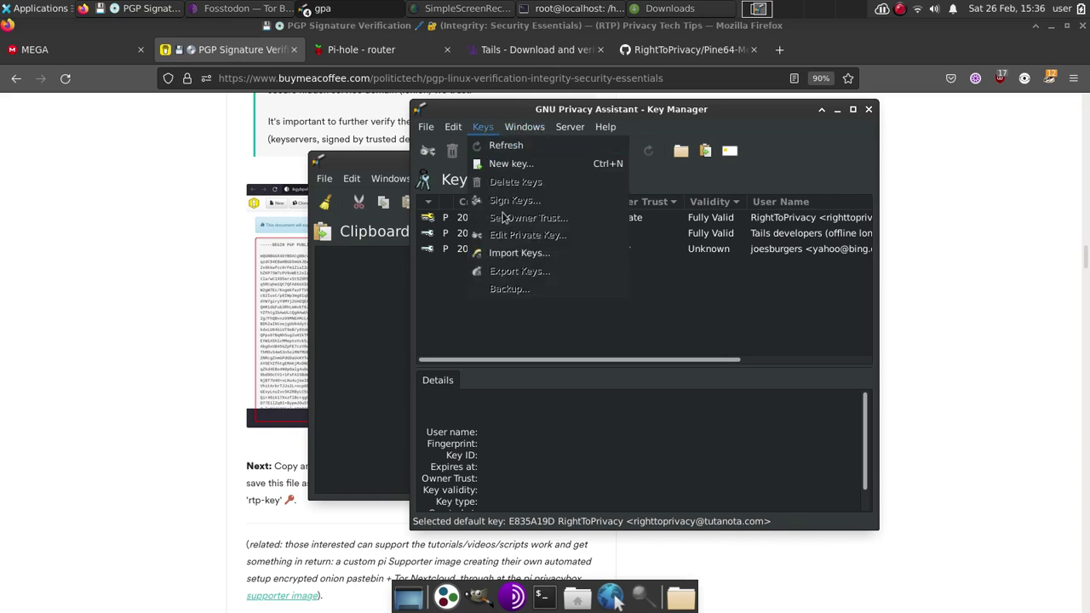
# - Import the rtp-key file and close the notice reporting one public key unchanged
pyautogui.click(504, 259)
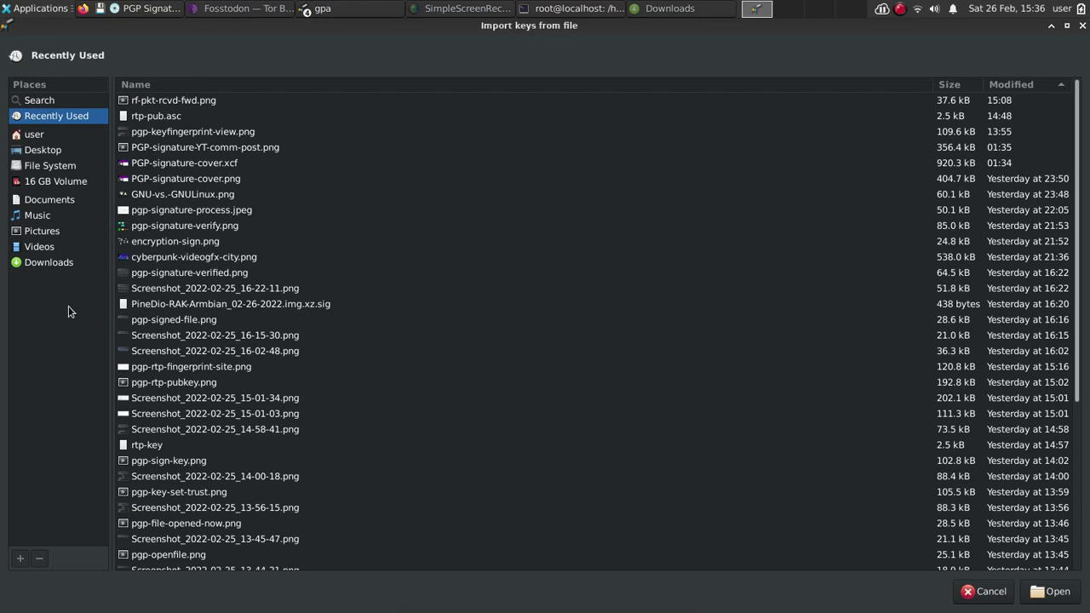
pyautogui.doubleClick(149, 445)
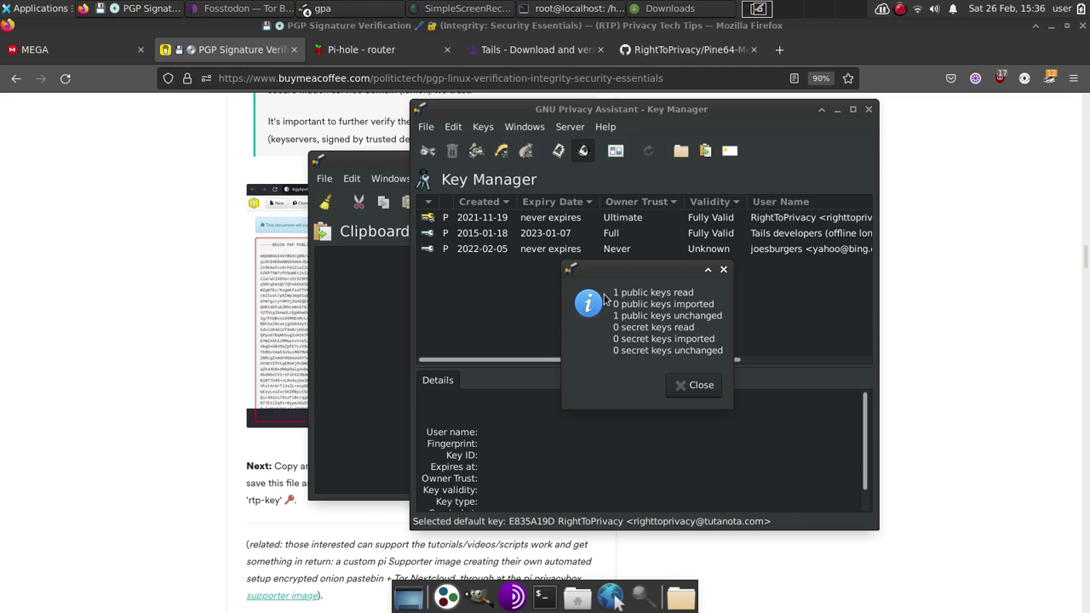
pyautogui.click(691, 385)
pyautogui.hotkey('alt', 'k')
pyautogui.press('Escape')
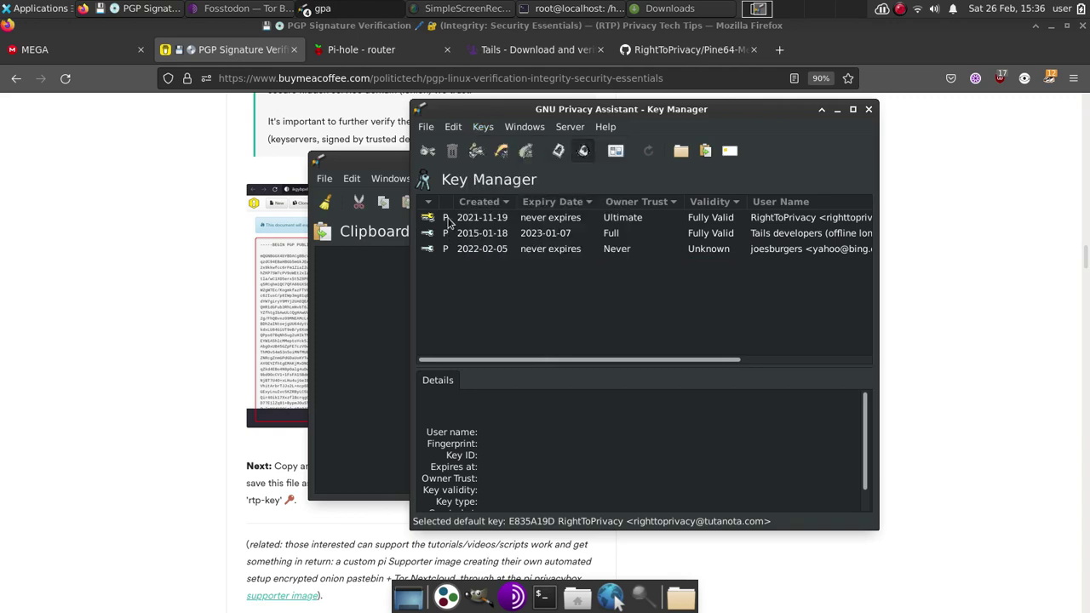
# - Export the RightToPrivacy key to /home/user/rtp-key1 and close the confirmation
pyautogui.click(460, 219)
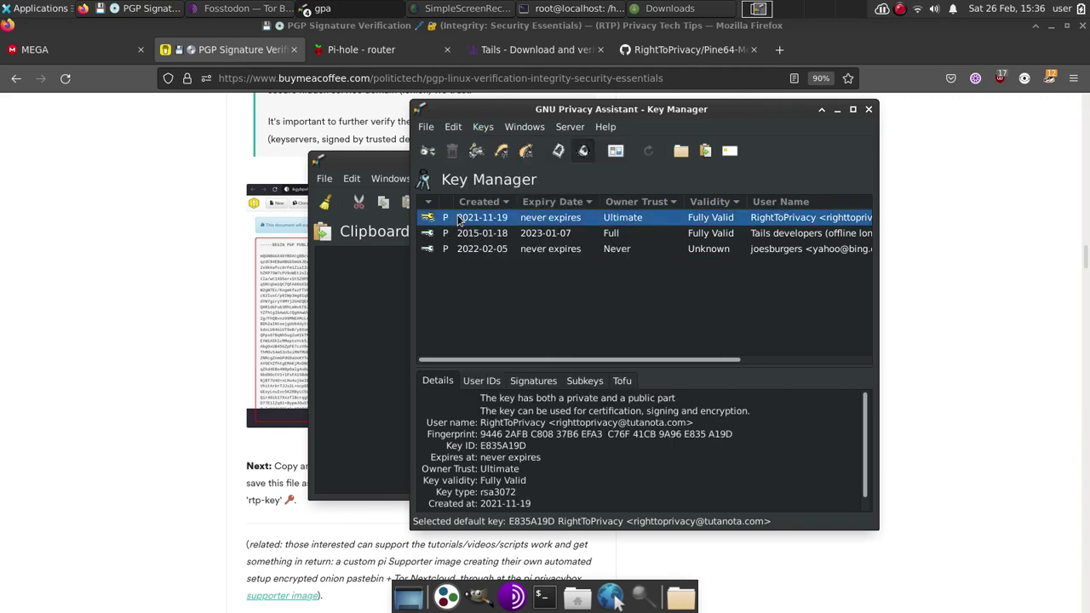
pyautogui.click(490, 125)
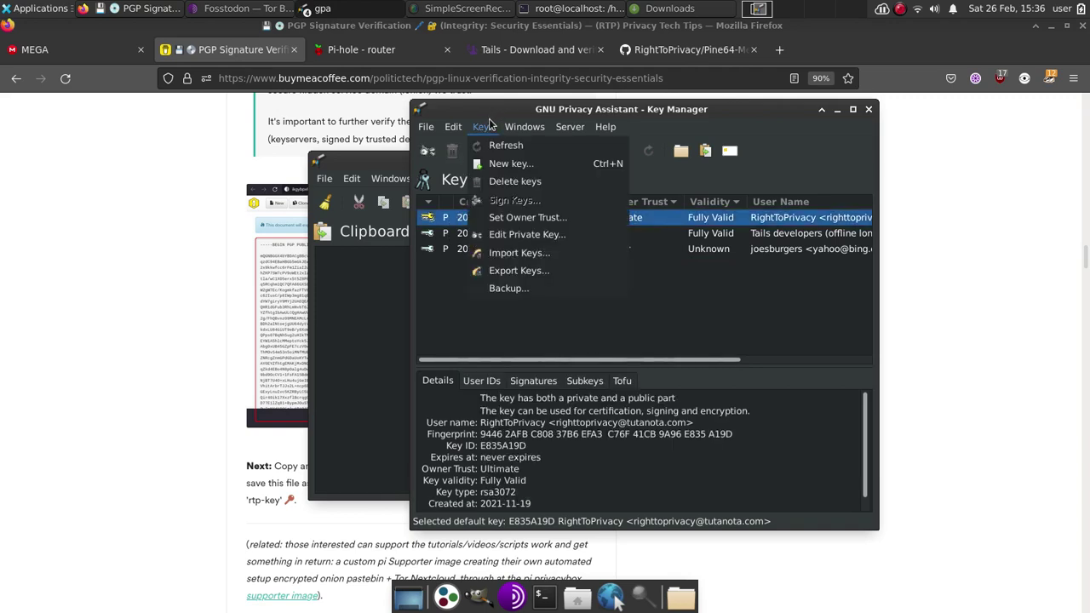
pyautogui.click(482, 270)
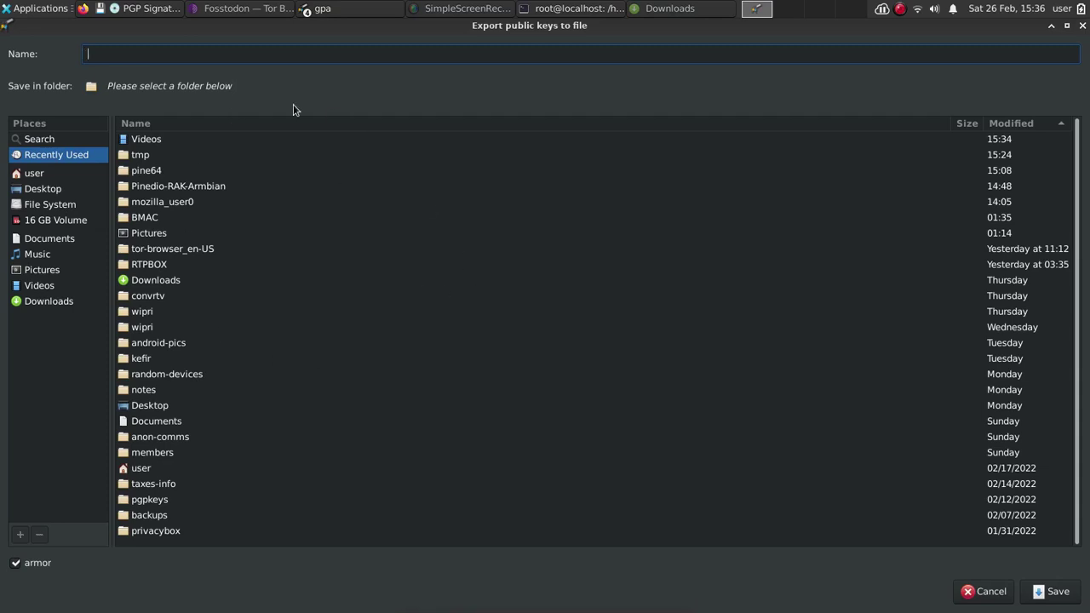
pyautogui.write('rtp-key1')
pyautogui.click(37, 174)
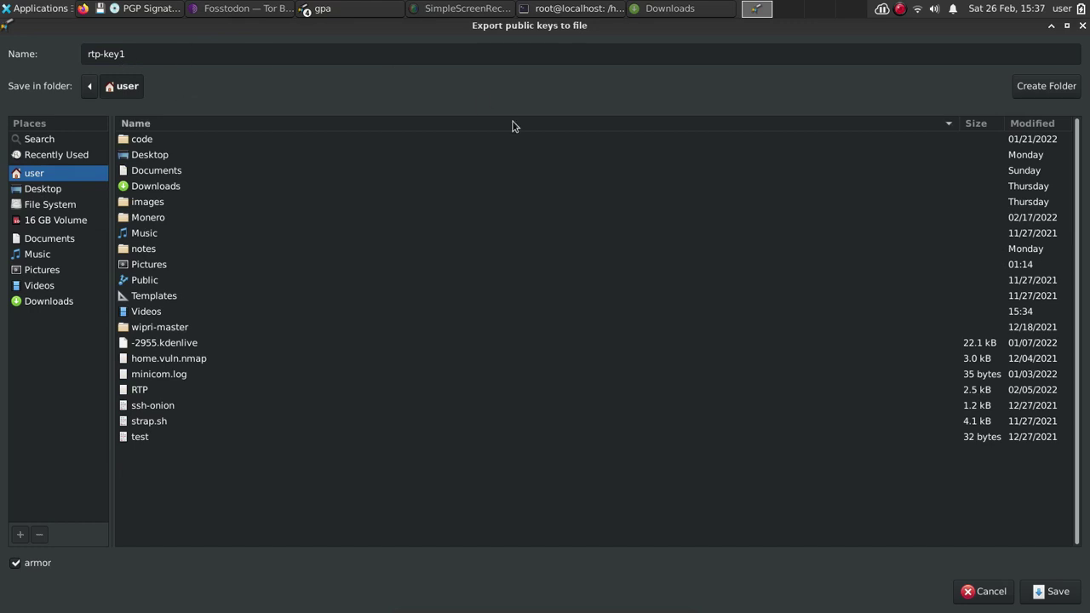
pyautogui.click(1053, 594)
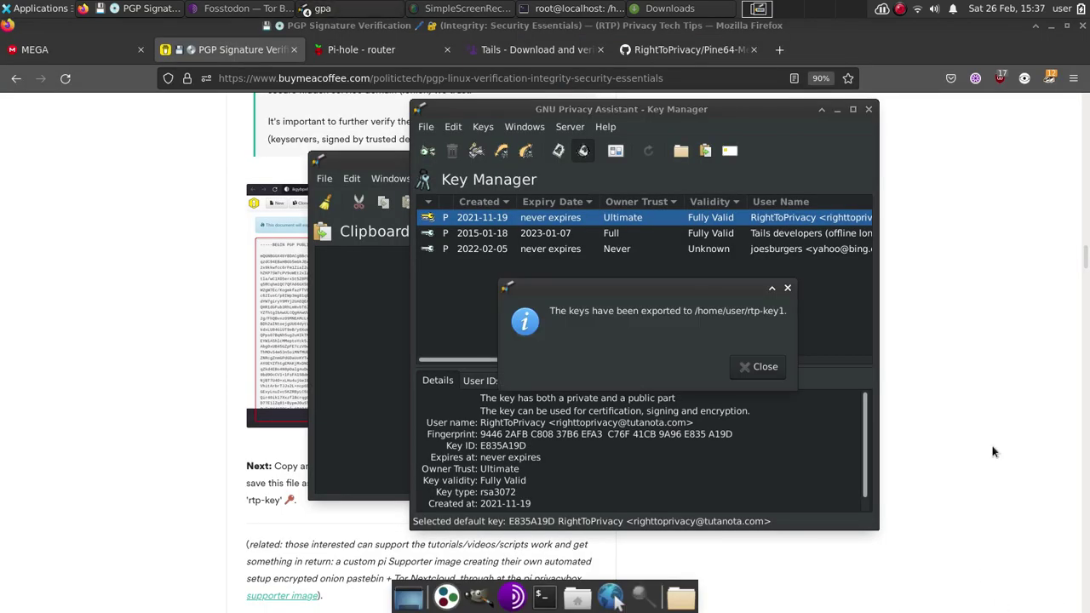
pyautogui.click(738, 364)
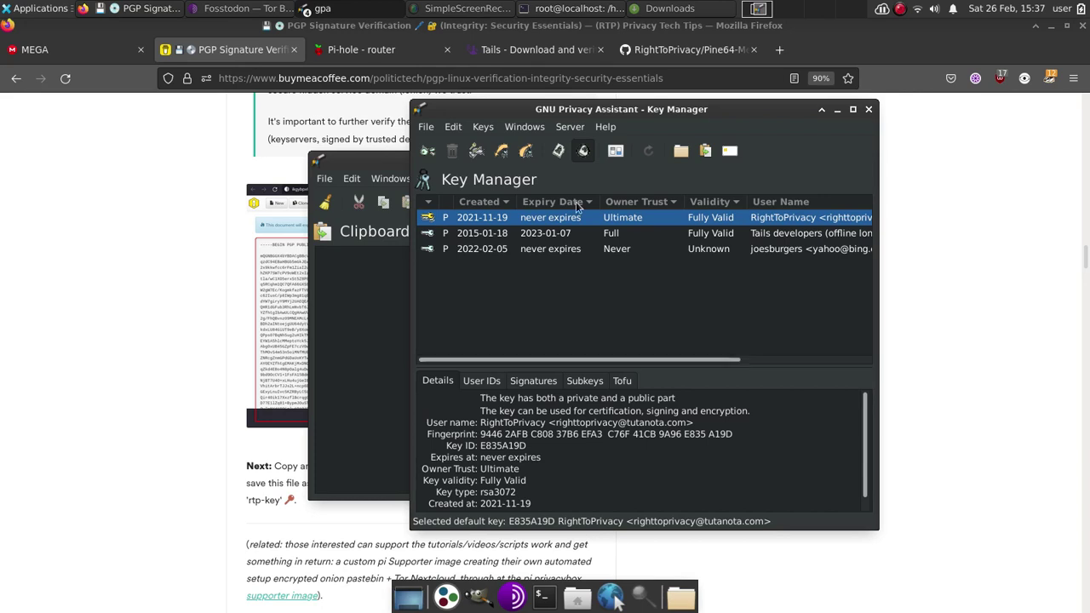
# - Review the details of the Tails developers, untrusted third, and RightToPrivacy keys
pyautogui.click(482, 126)
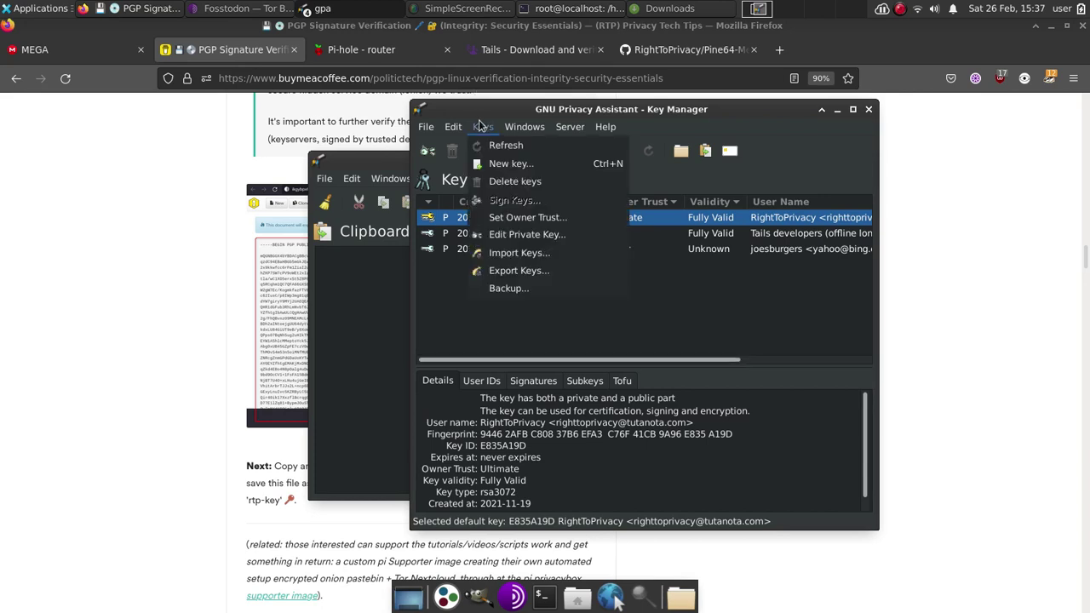
pyautogui.click(453, 257)
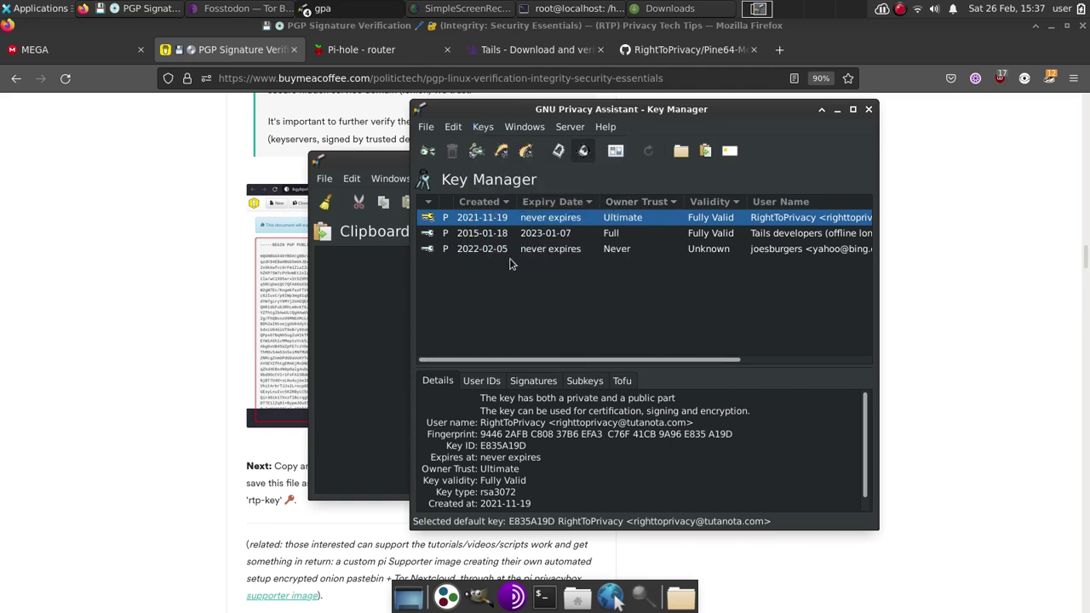
pyautogui.click(579, 232)
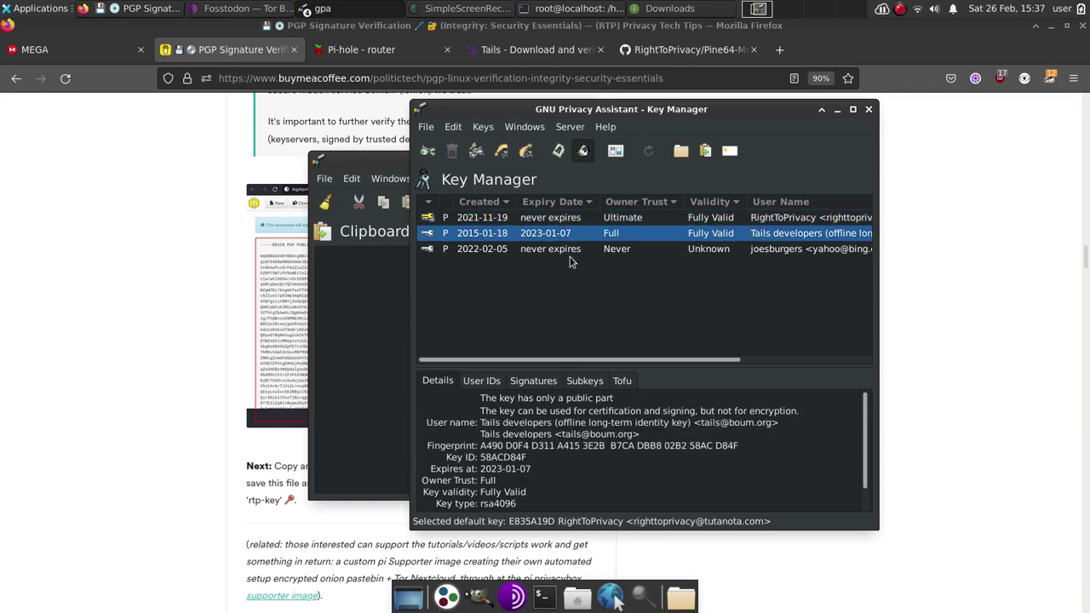
pyautogui.click(572, 249)
pyautogui.click(559, 225)
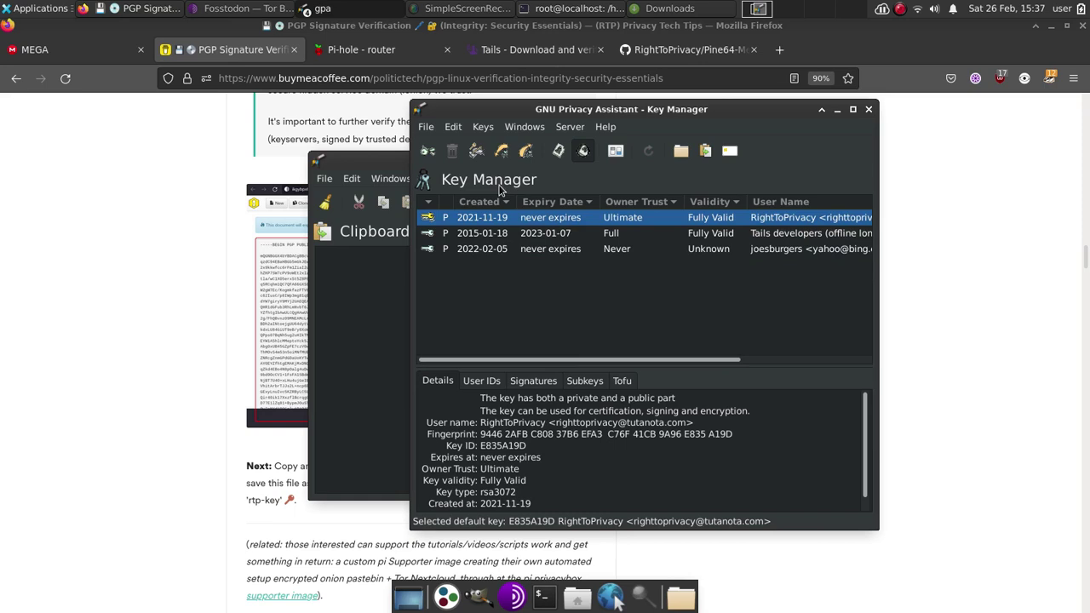
pyautogui.click(477, 129)
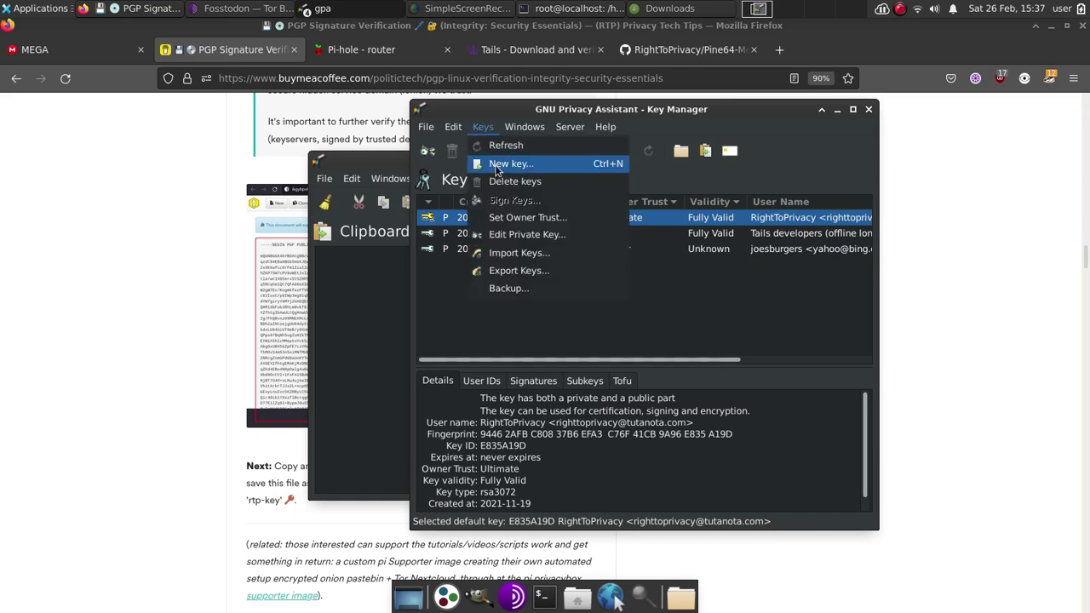
pyautogui.click(501, 163)
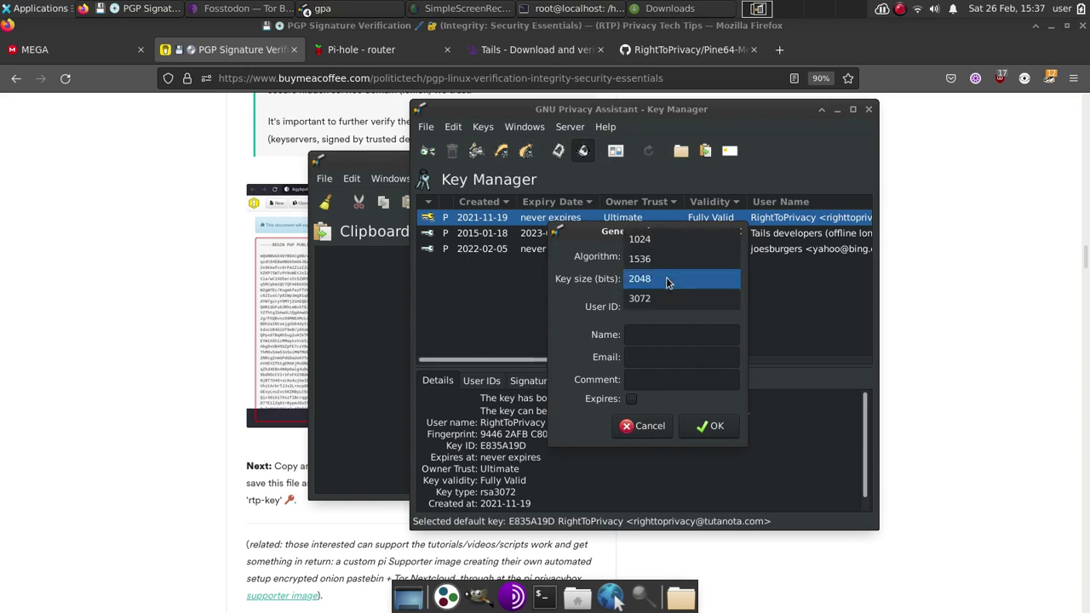
pyautogui.click(665, 298)
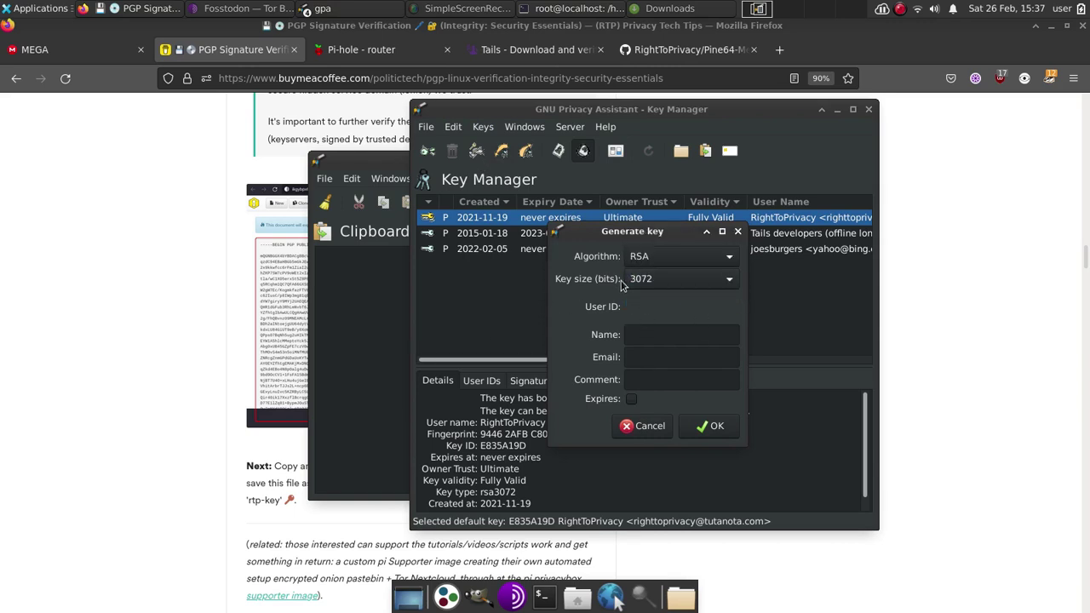
pyautogui.click(648, 281)
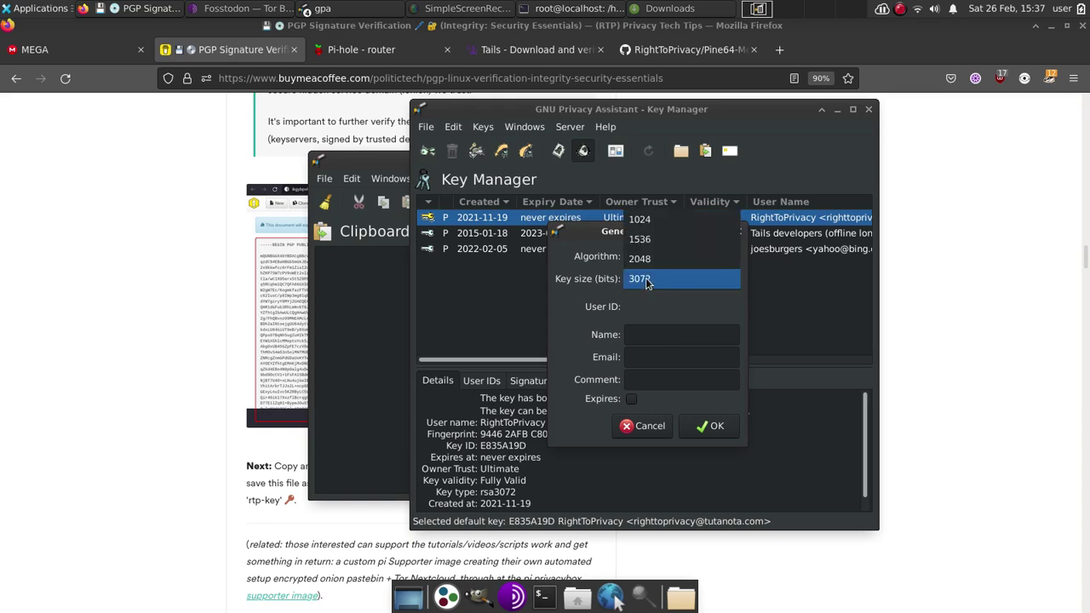
pyautogui.click(646, 283)
pyautogui.click(643, 257)
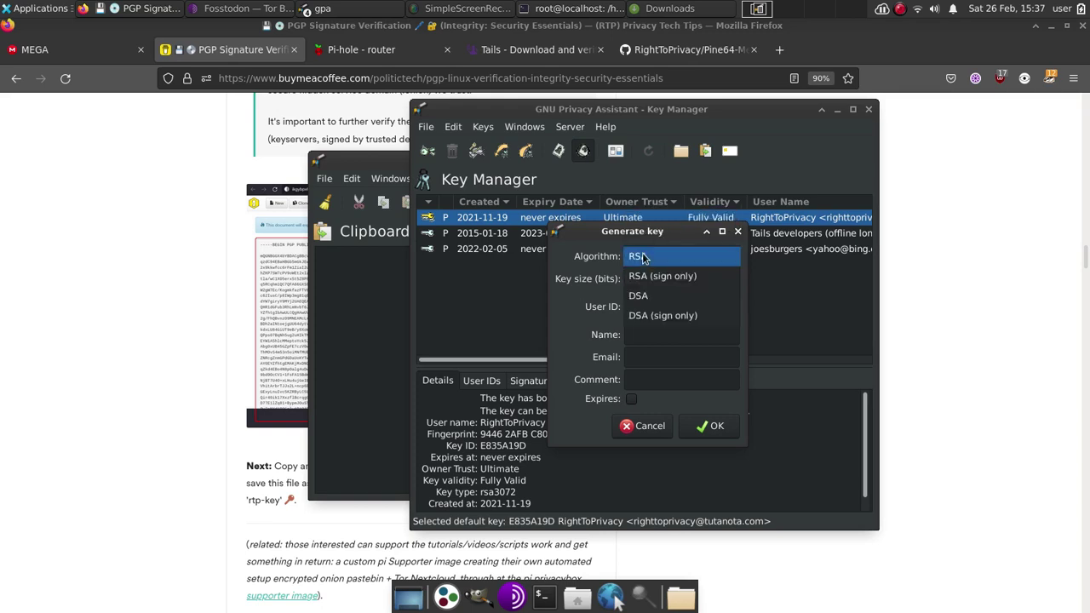
pyautogui.click(643, 257)
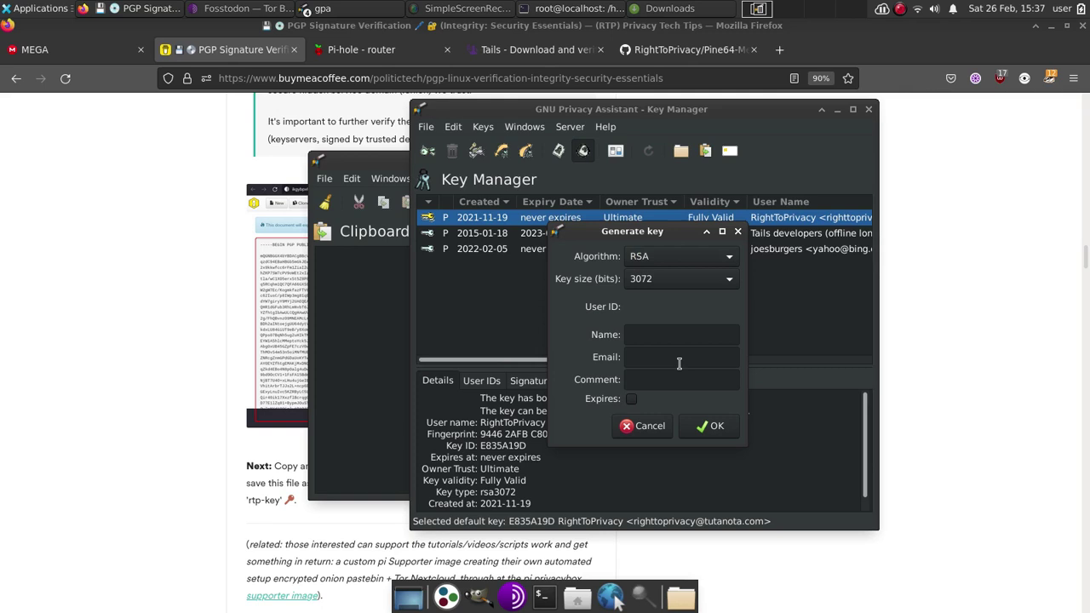
pyautogui.click(661, 335)
pyautogui.click(650, 360)
pyautogui.click(675, 379)
pyautogui.click(648, 425)
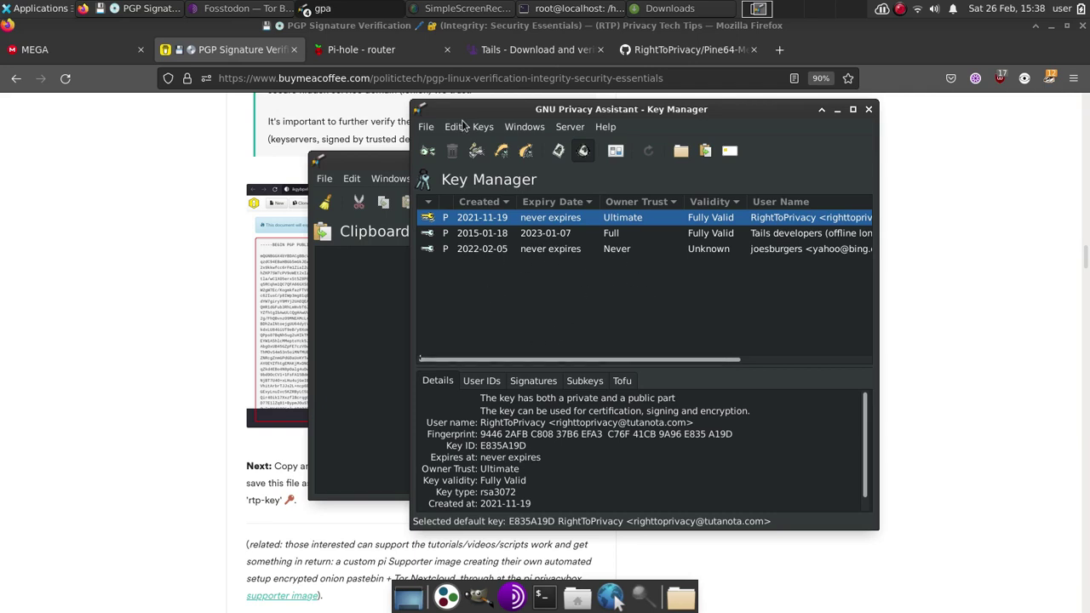
pyautogui.click(524, 128)
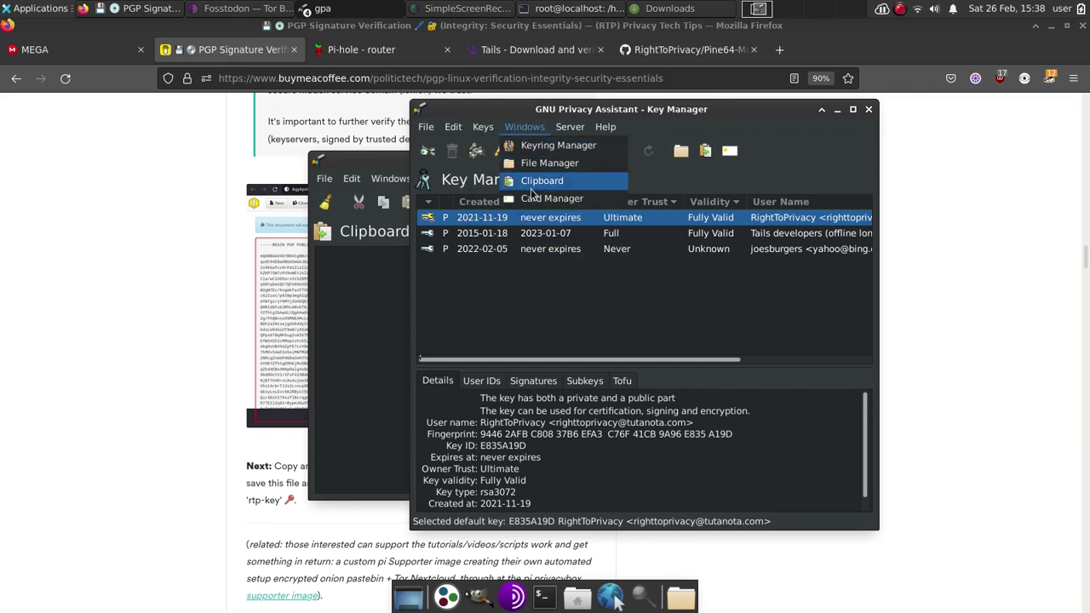
# - Type 'Hey this is a secret message. Hope you get this.' into the Clipboard window
pyautogui.click(531, 184)
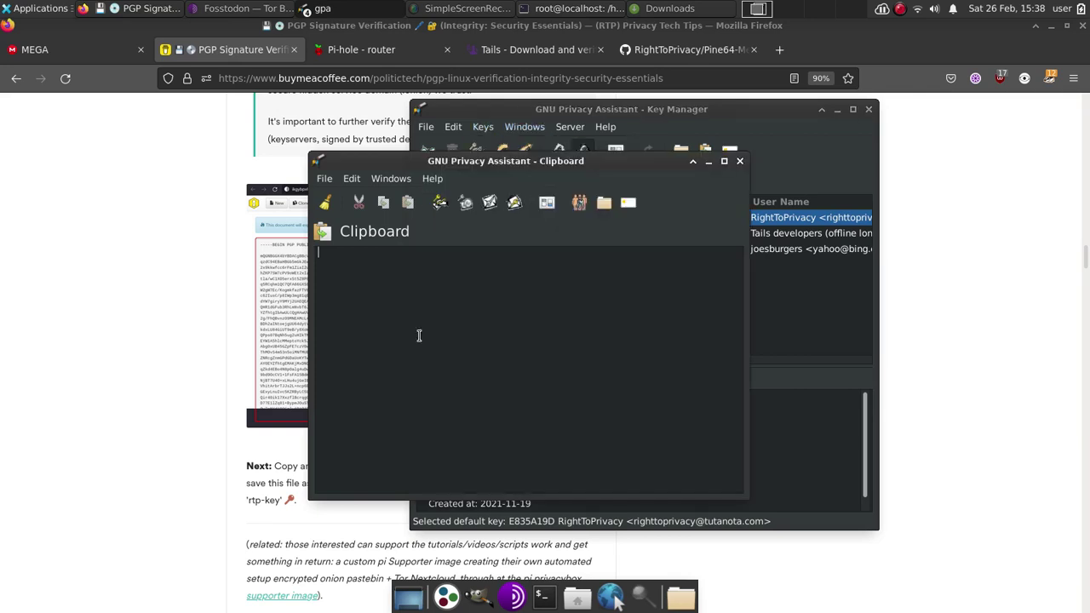
pyautogui.write('Hey this is a secret message. Hope you ')
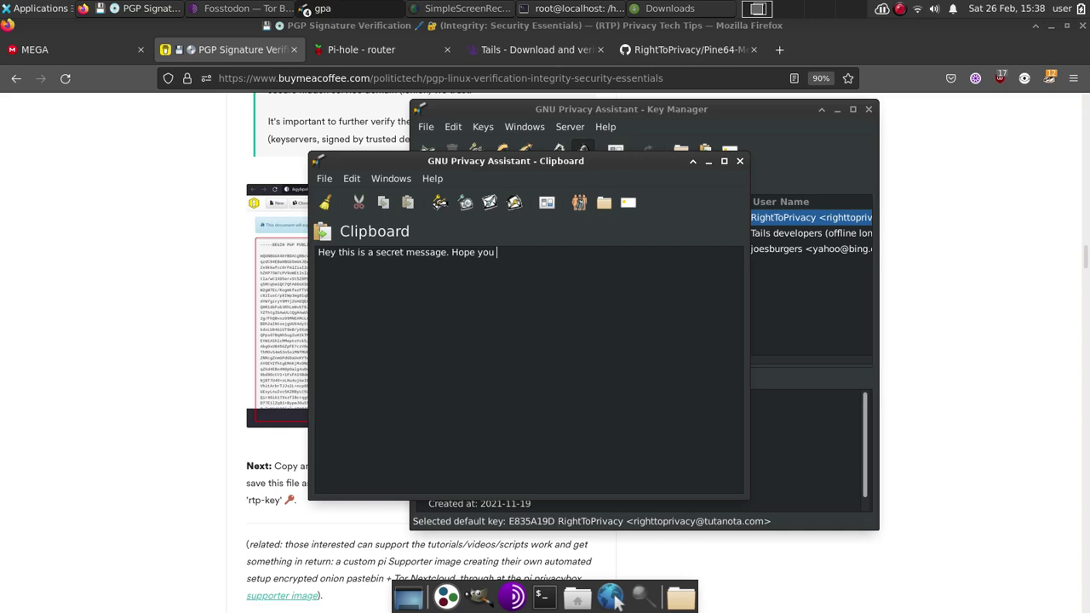
pyautogui.write('get this.')
# - Encrypt the clipboard message to the 2022-02-05 key, signed with the RightToPrivacy key
pyautogui.click(489, 202)
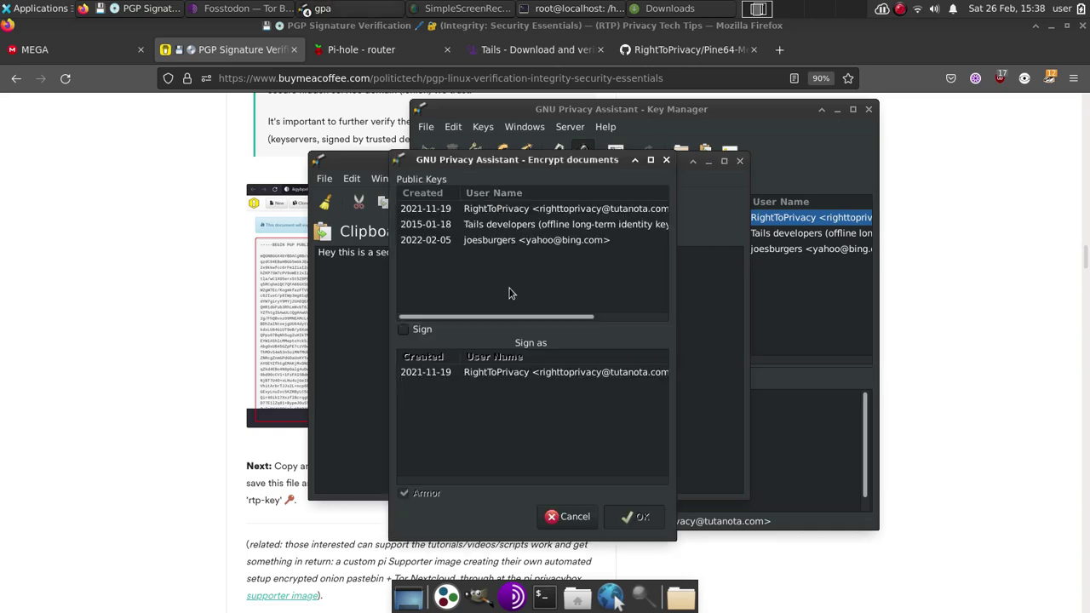
pyautogui.click(511, 242)
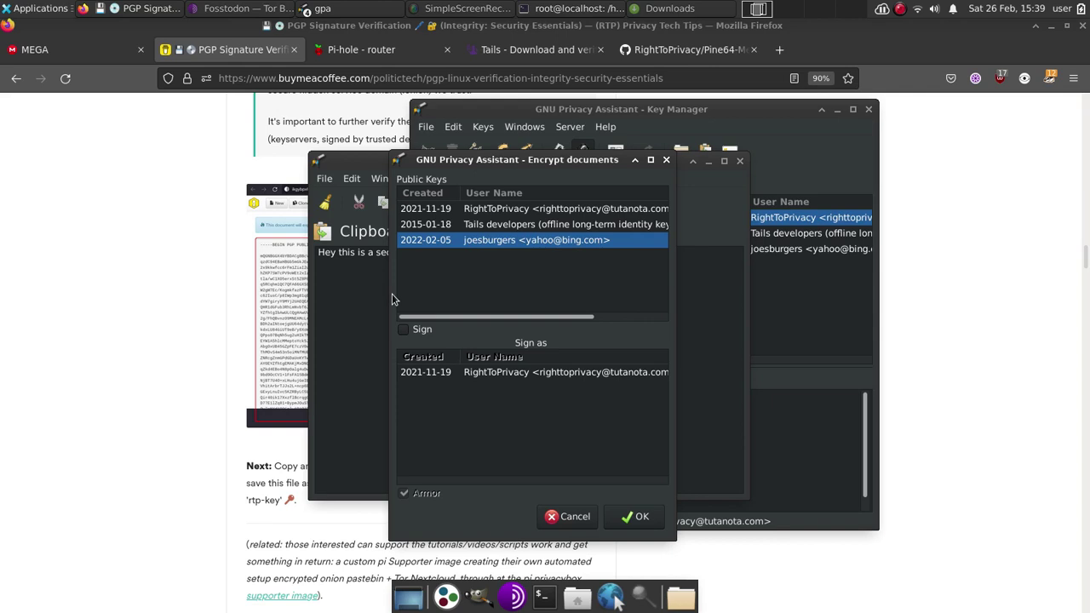
pyautogui.click(404, 329)
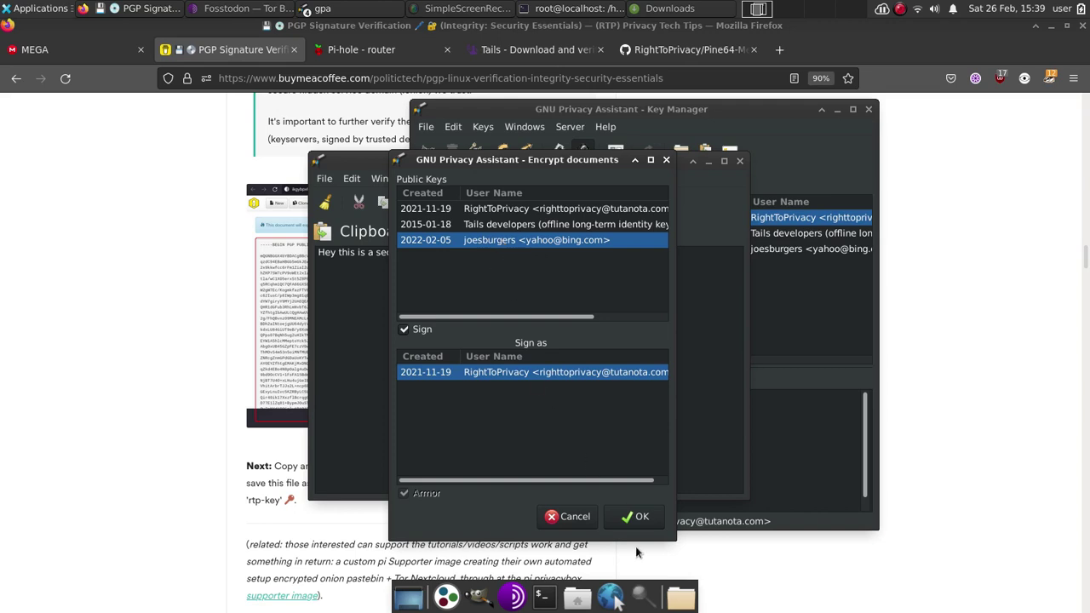
pyautogui.click(640, 519)
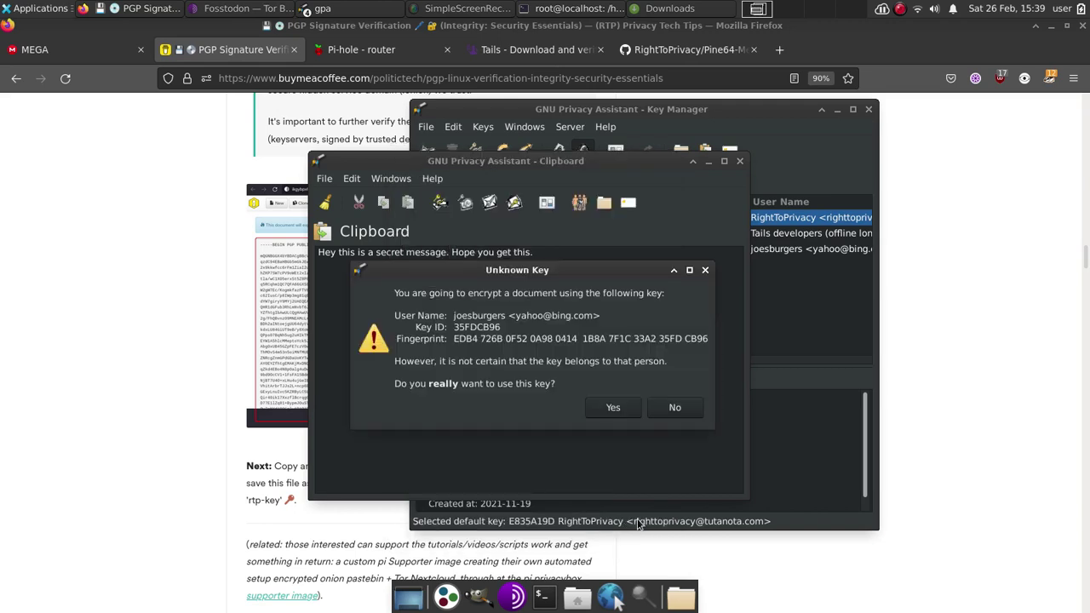
# - Accept the untrusted recipient key, then select and copy the whole encrypted PGP message
pyautogui.click(604, 409)
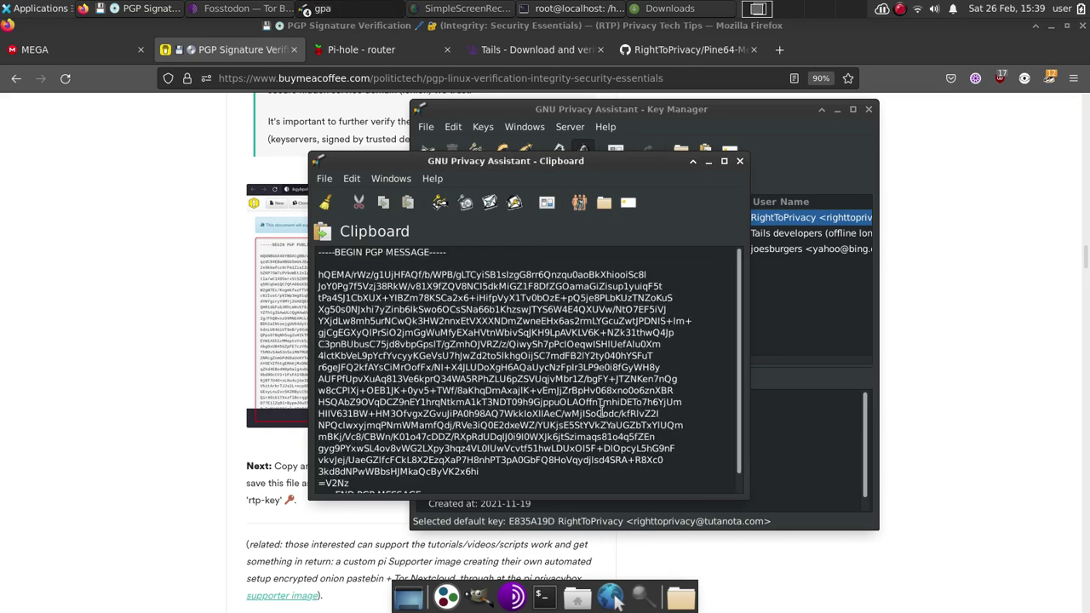
pyautogui.scroll(-1, 391, 380)
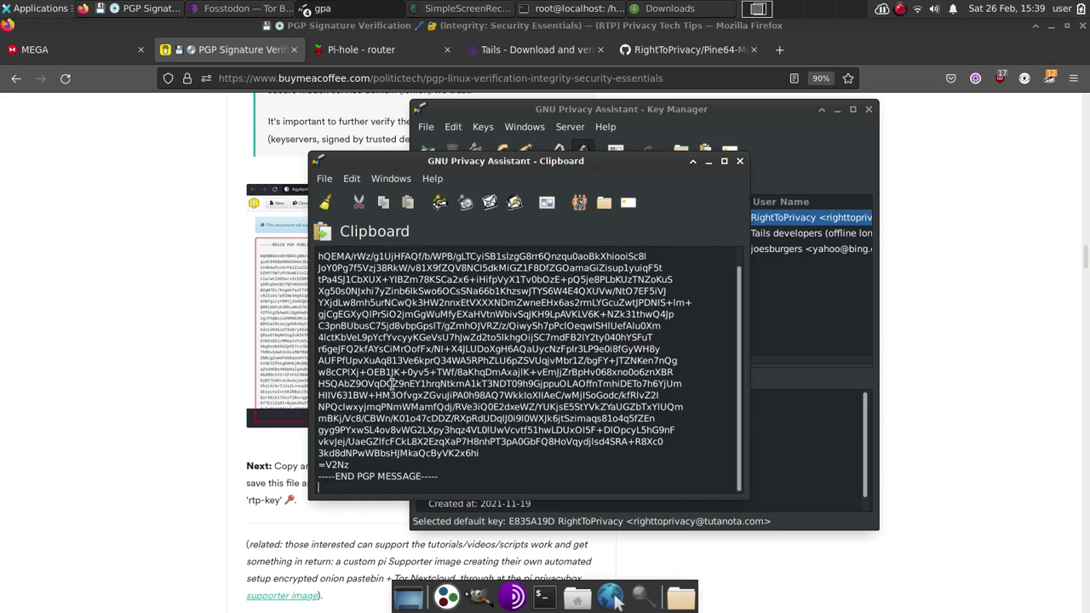
pyautogui.moveTo(449, 479); pyautogui.dragTo(240, 166)
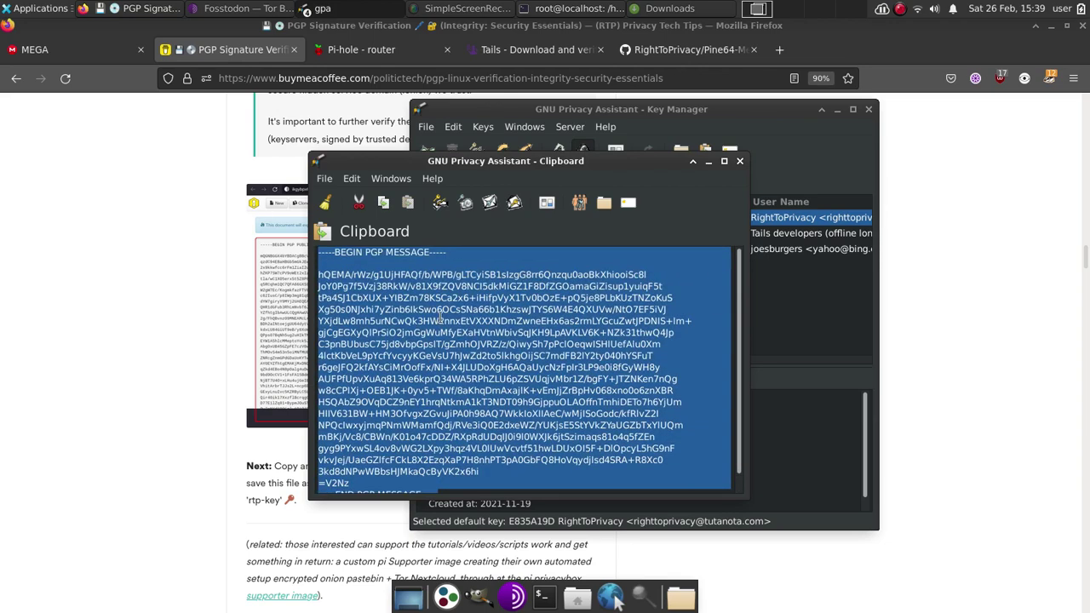
pyautogui.rightClick(443, 322)
pyautogui.click(472, 345)
pyautogui.click(542, 331)
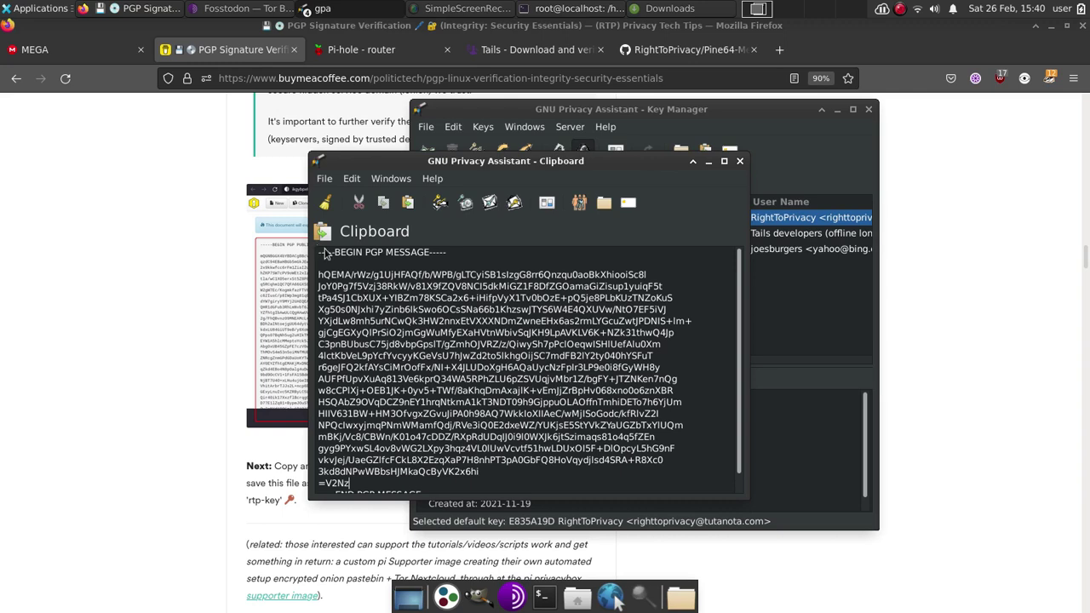
# - Close the Clipboard window to return to the Key Manager
pyautogui.click(419, 274)
pyautogui.click(416, 271)
pyautogui.click(739, 162)
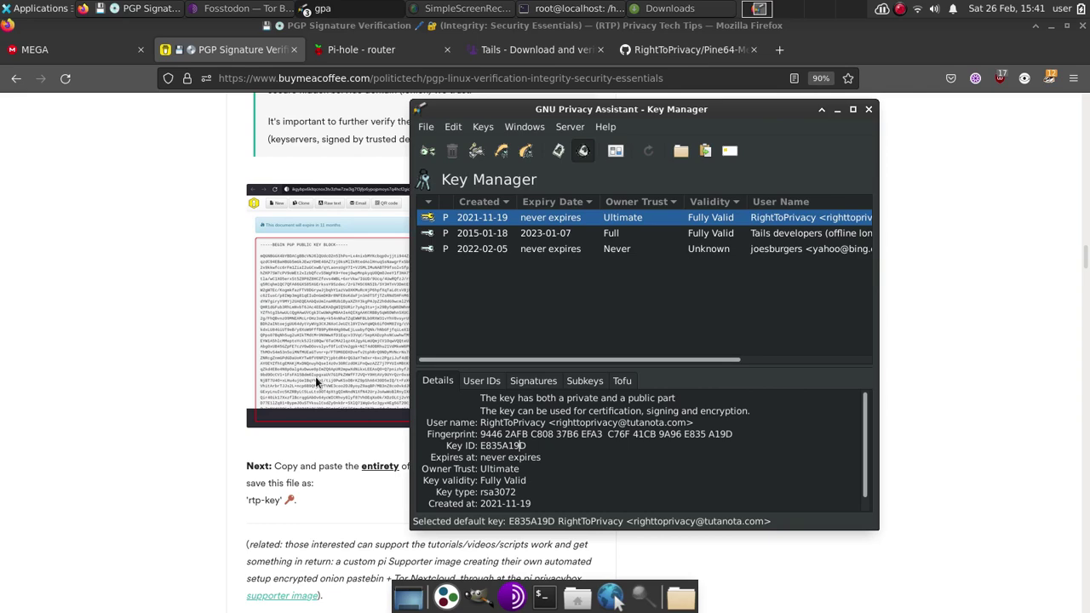
# - Return to Firefox and scroll the blog post down to the 'First comparing to the original source' fingerprint screenshot
pyautogui.click(99, 449)
pyautogui.scroll(15, 99, 449)
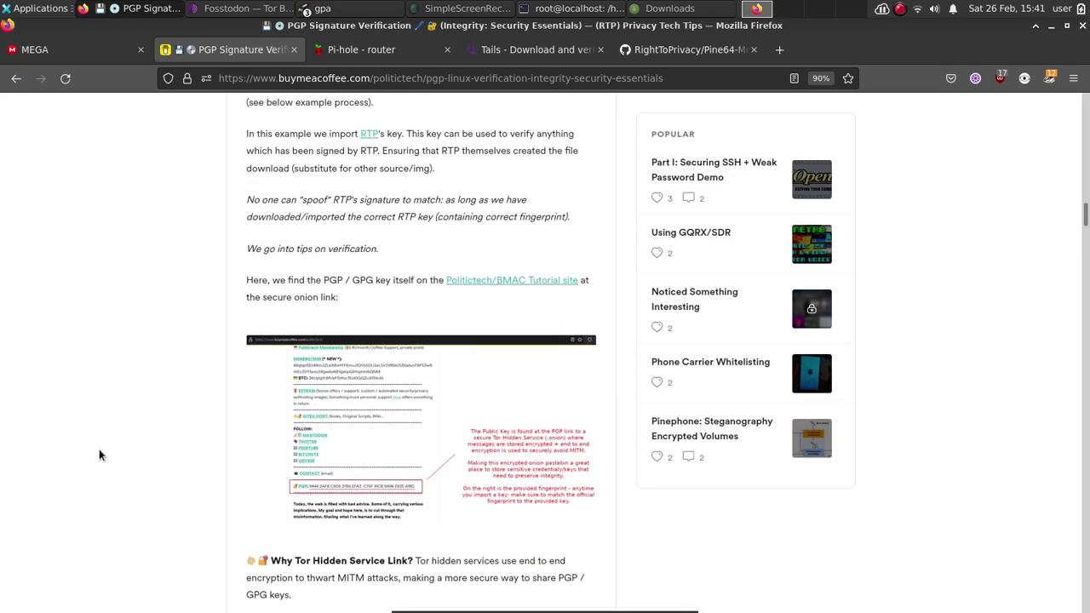
pyautogui.scroll(7, 135, 388)
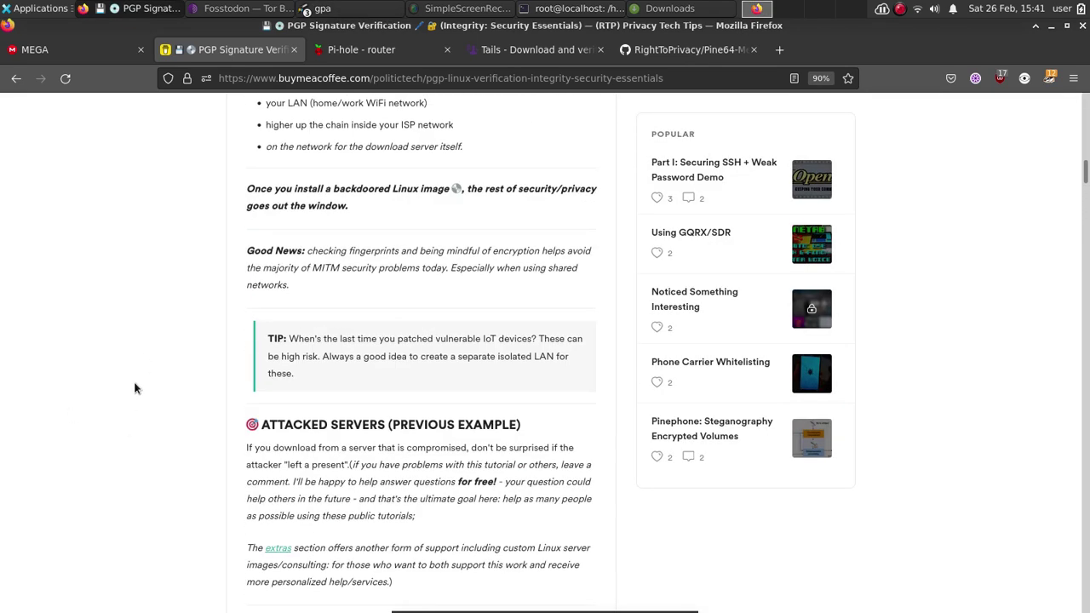
pyautogui.scroll(-6, 170, 430)
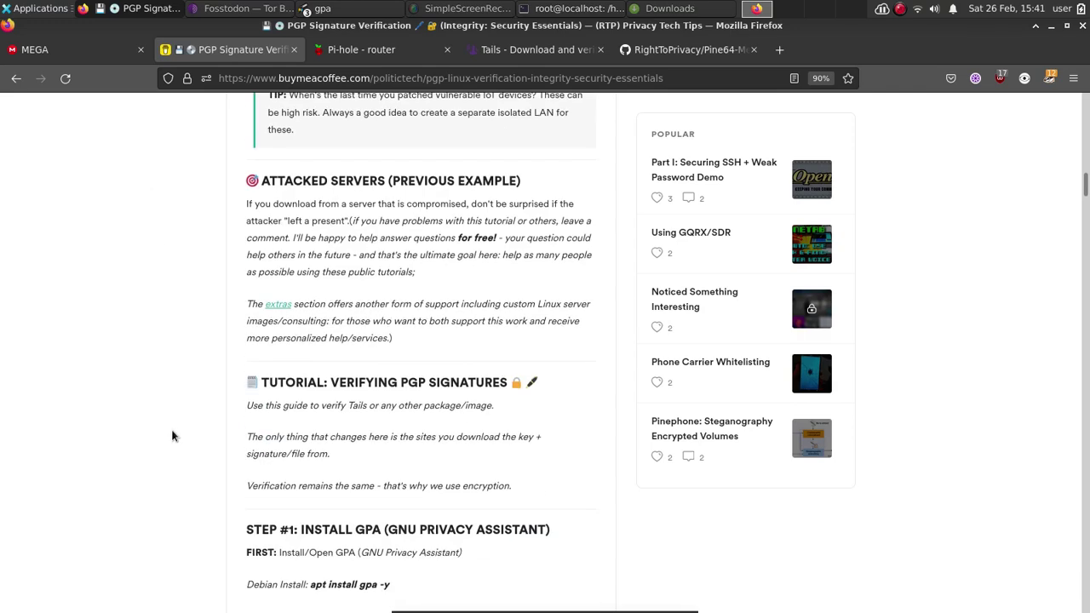
pyautogui.scroll(-6, 196, 293)
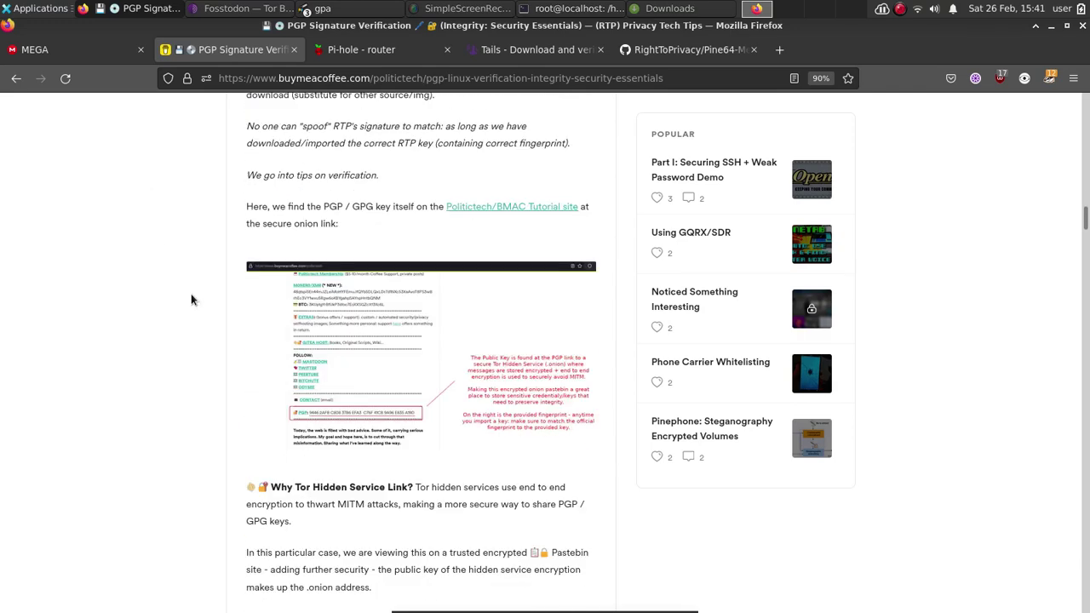
pyautogui.scroll(-3, 204, 357)
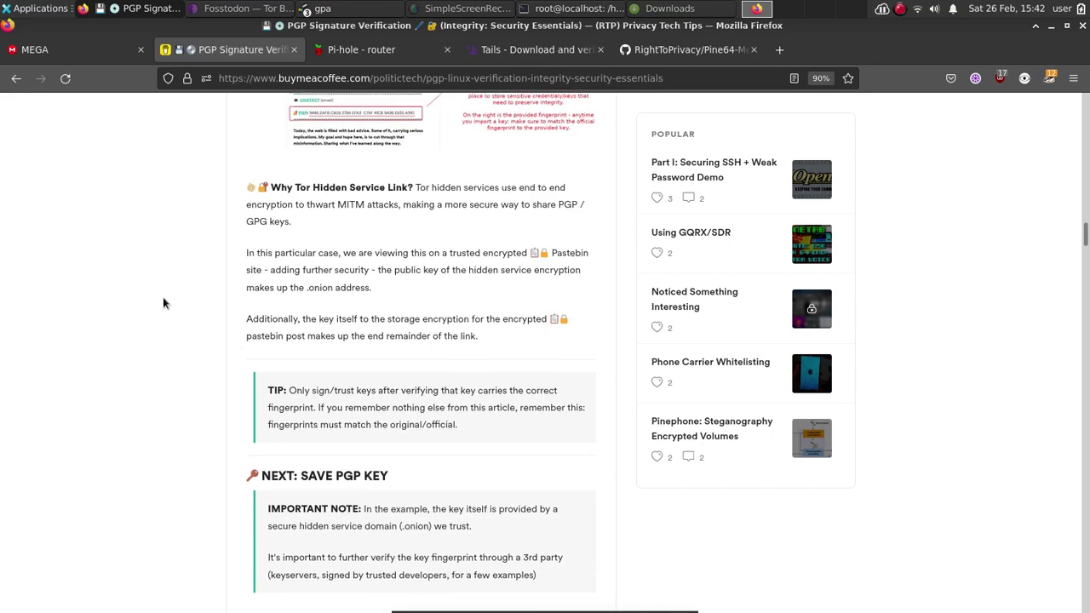
pyautogui.scroll(-4, 163, 299)
pyautogui.scroll(-4, 507, 392)
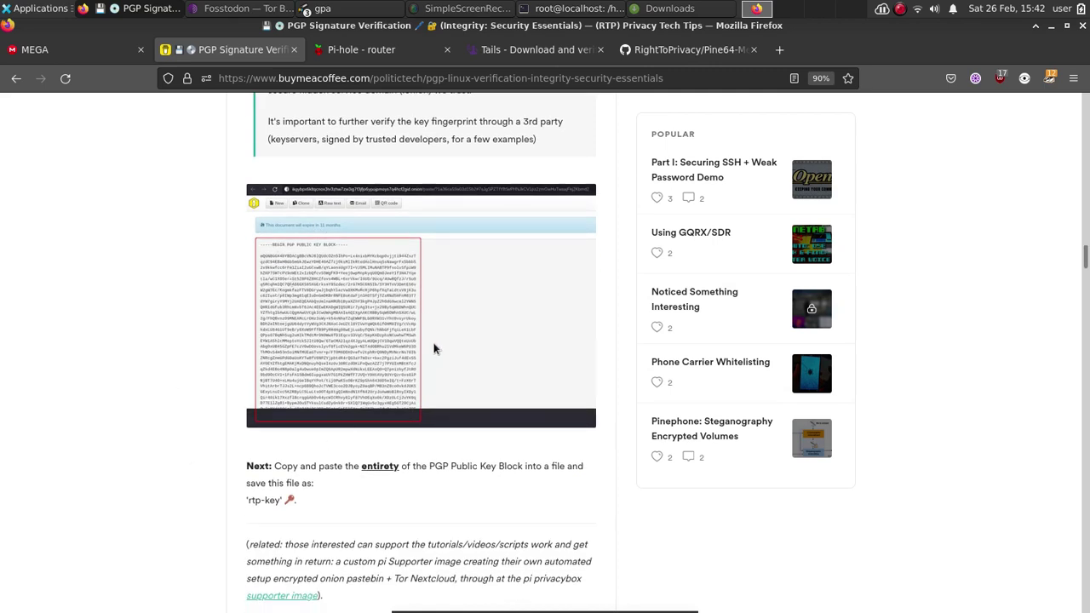
pyautogui.scroll(-4, 107, 270)
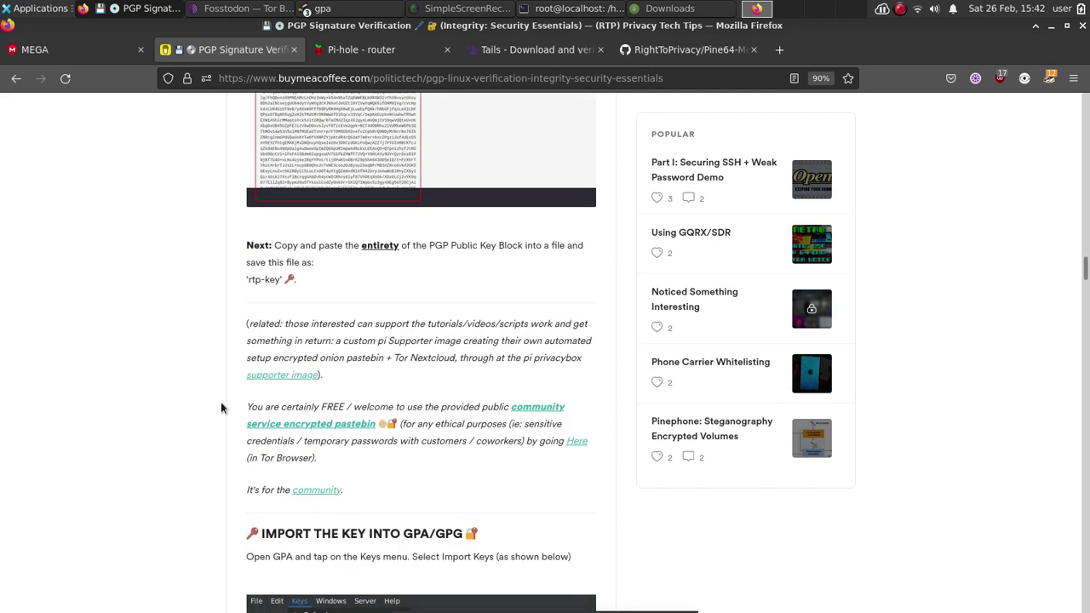
pyautogui.scroll(-10, 122, 439)
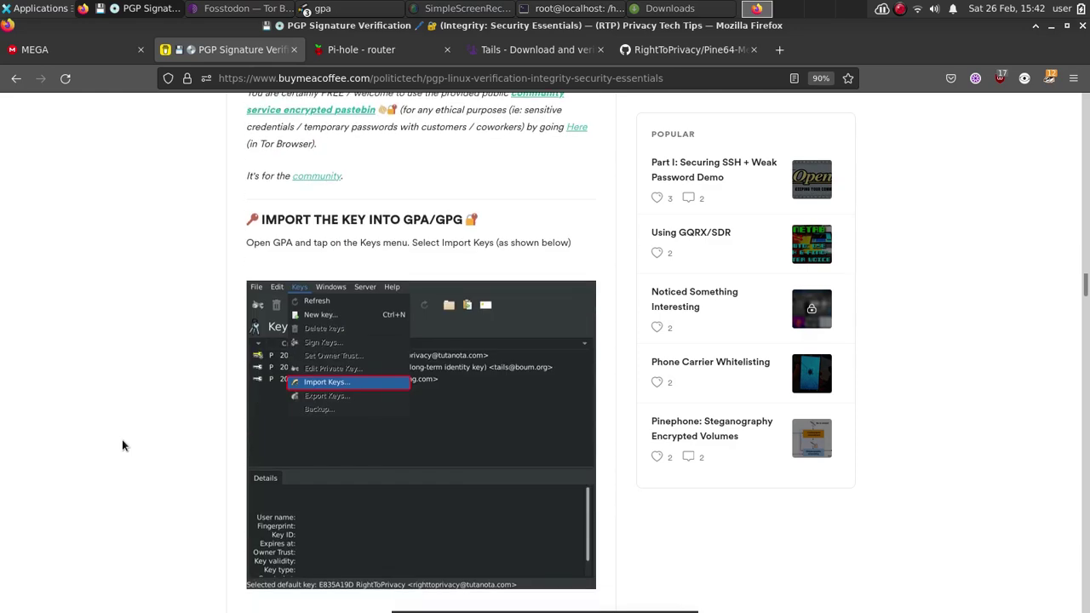
pyautogui.scroll(-3, 336, 400)
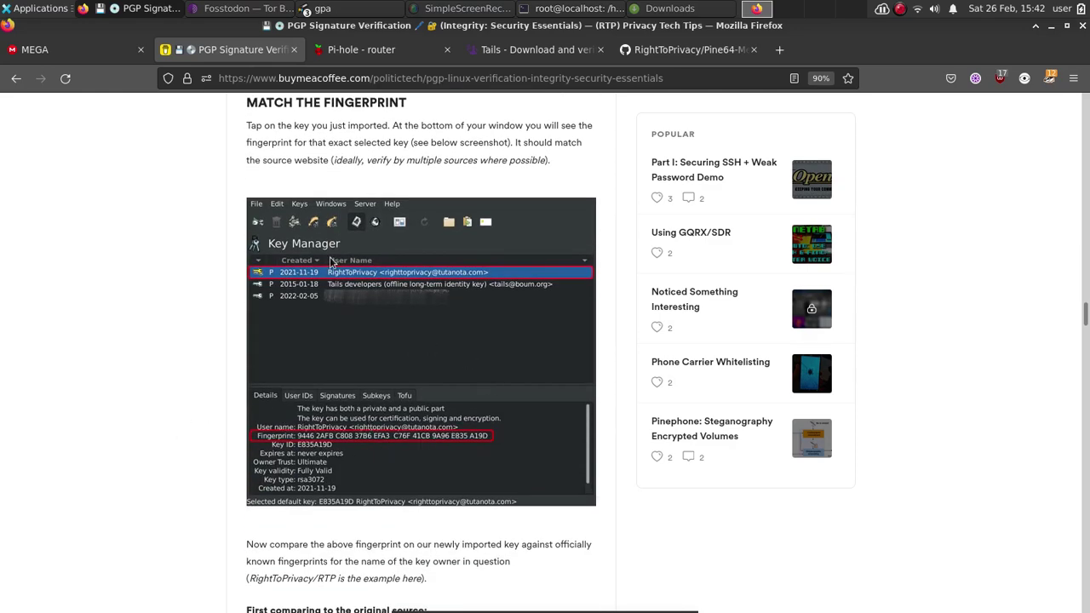
pyautogui.scroll(-3, 189, 370)
pyautogui.scroll(-6, 189, 369)
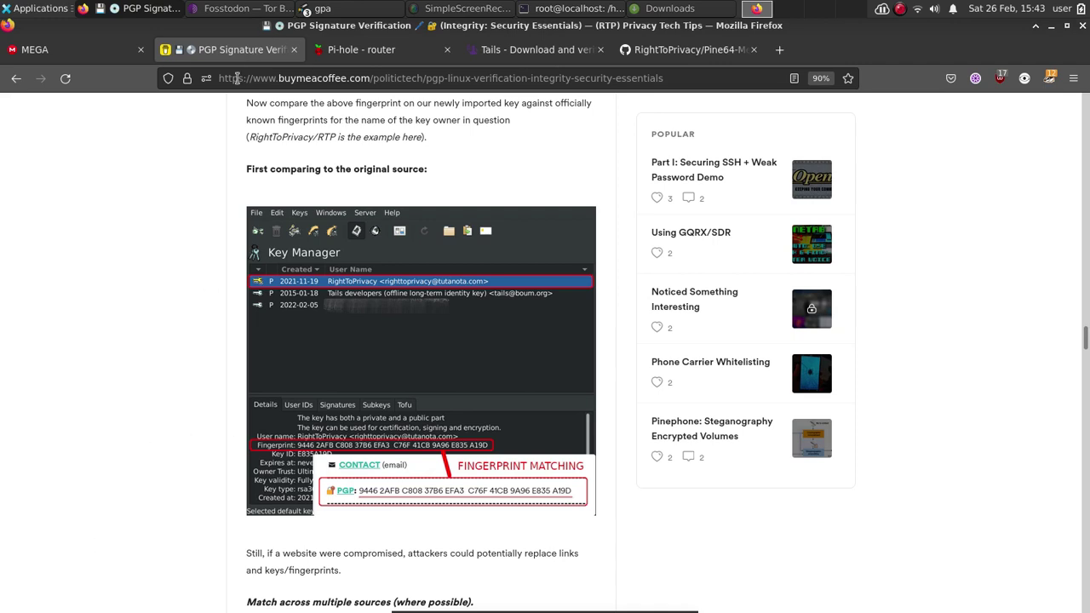
# - Bring the GPA Key Manager to the front from the taskbar's list of GPA windows
pyautogui.click(323, 8)
pyautogui.click(359, 34)
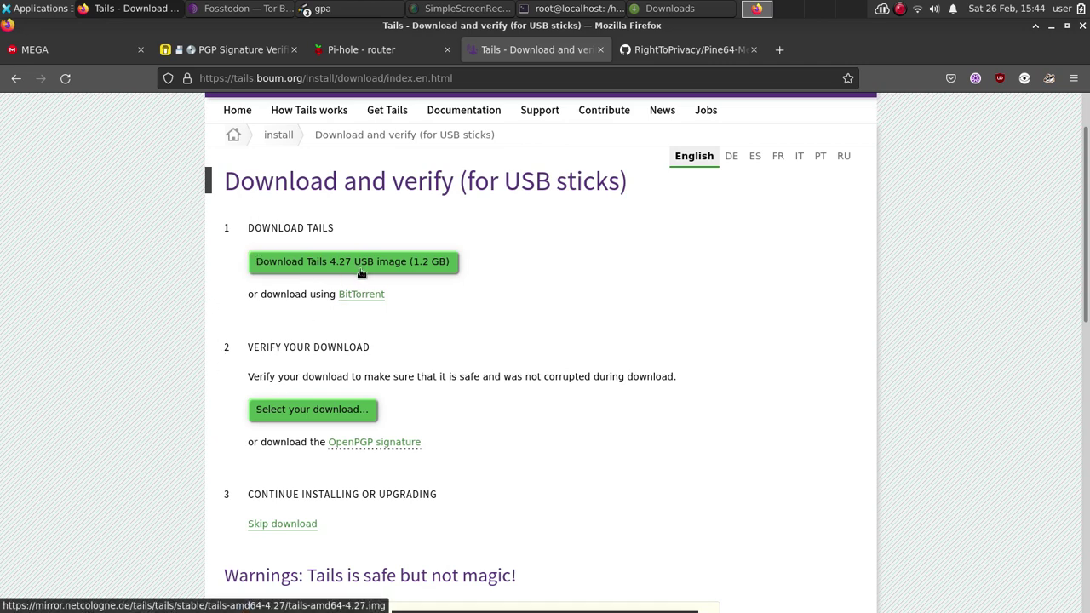
# - Expand the OpenPGP signature info box on the Tails download page, revealing the signature and signing key links
pyautogui.click(305, 264)
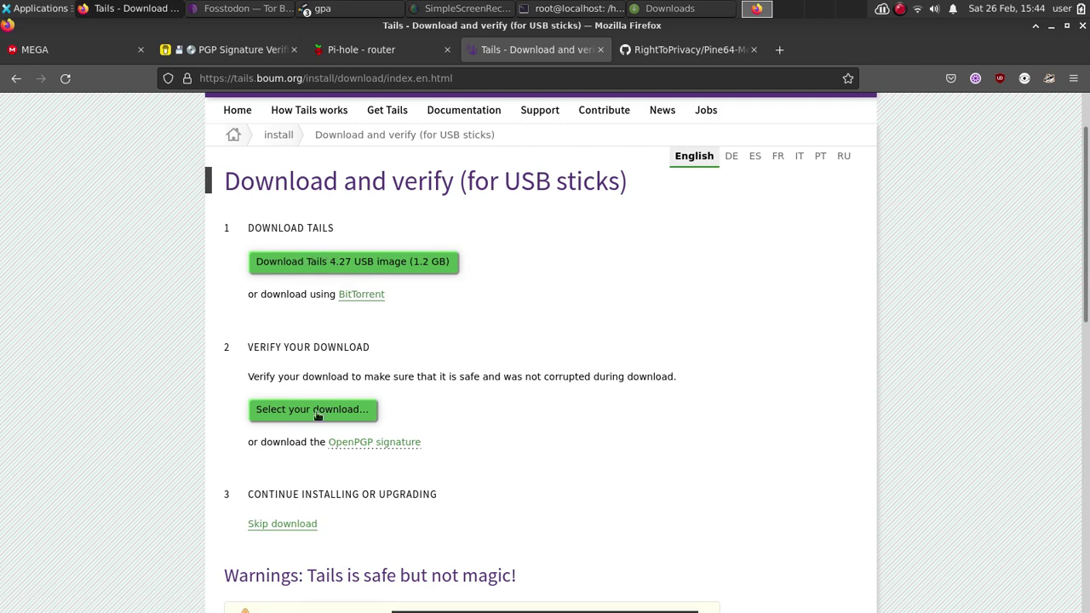
pyautogui.moveTo(368, 435)
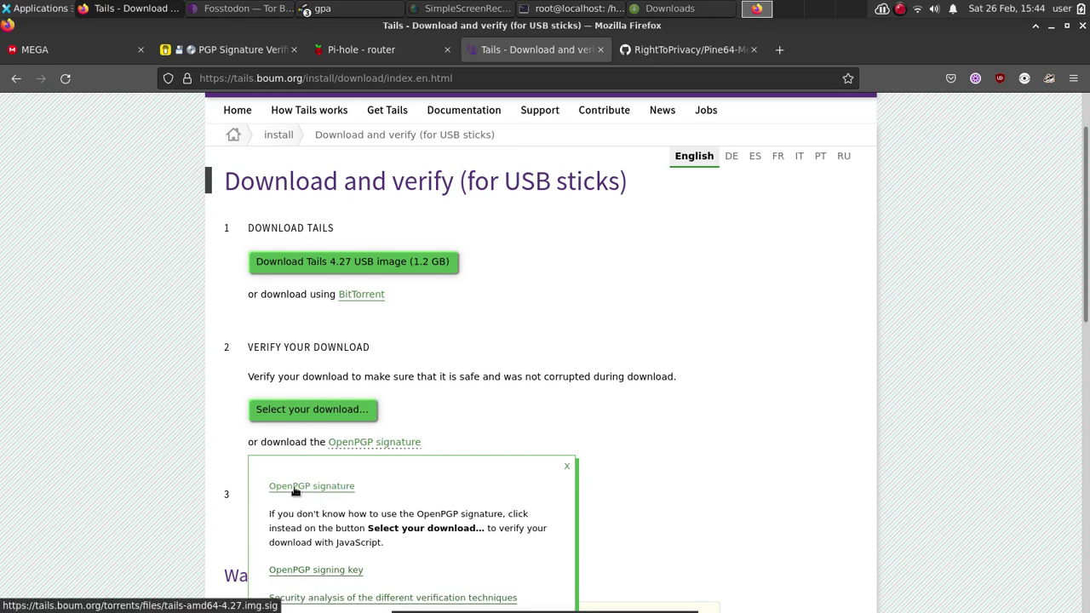
pyautogui.click(382, 6)
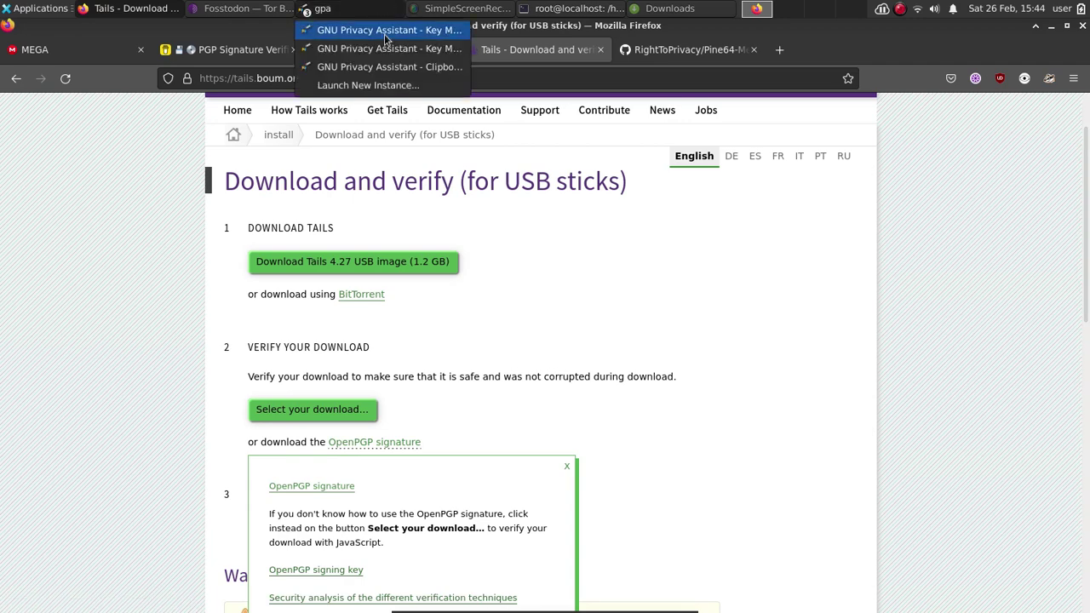
# - Open the GPA File Manager's Open dialog and browse to the Downloads folder
pyautogui.click(374, 29)
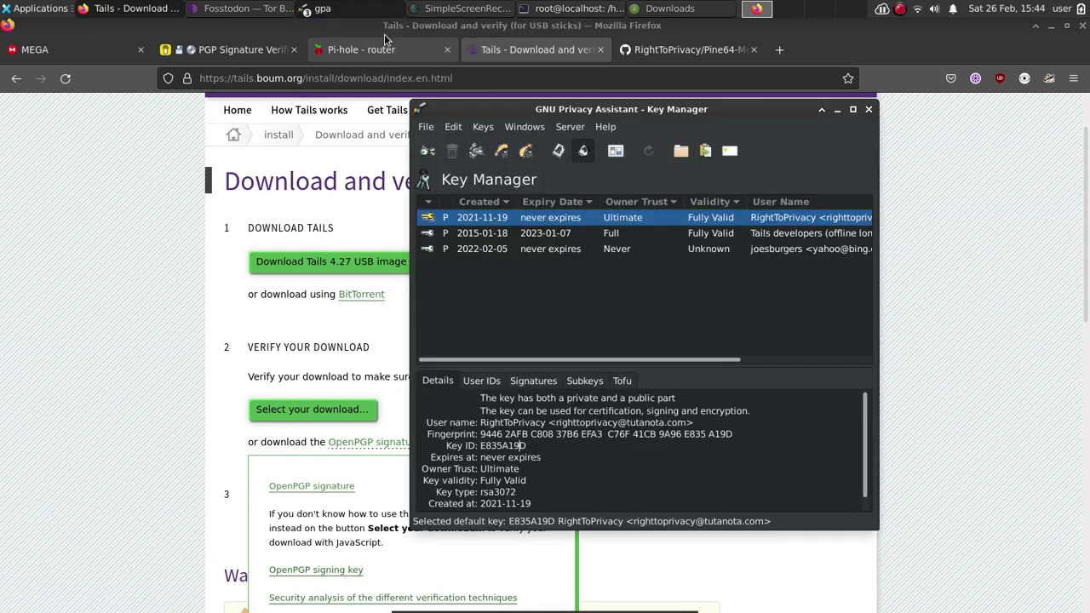
pyautogui.click(679, 150)
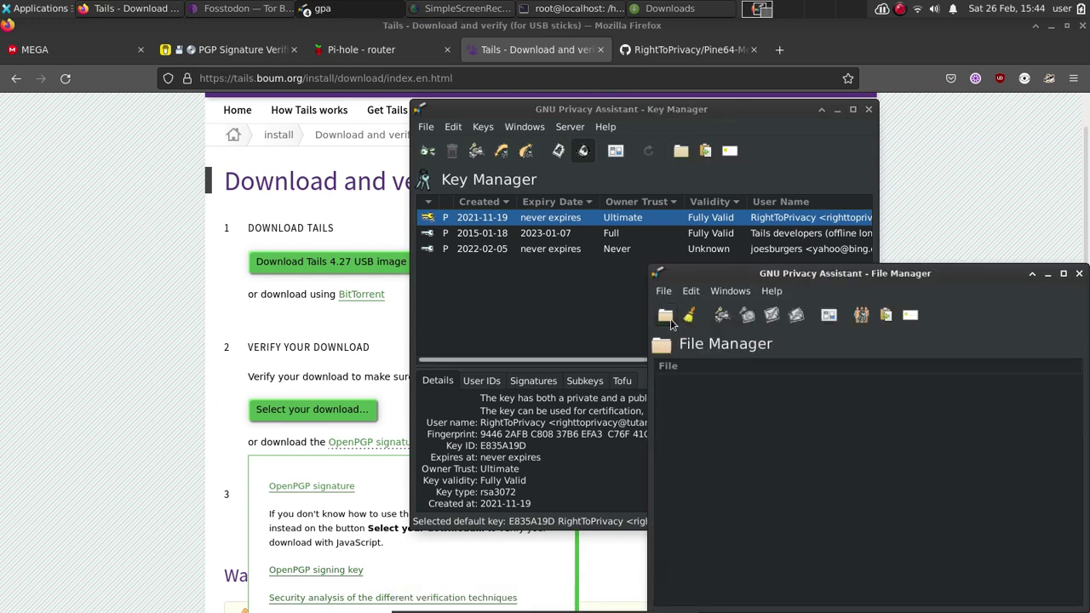
pyautogui.click(666, 317)
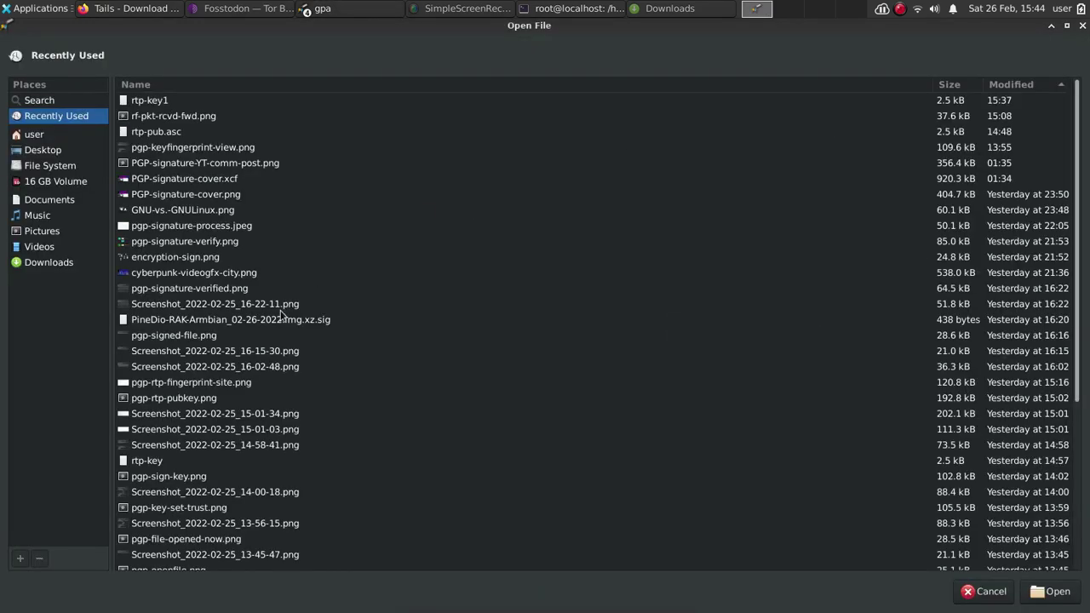
pyautogui.click(47, 266)
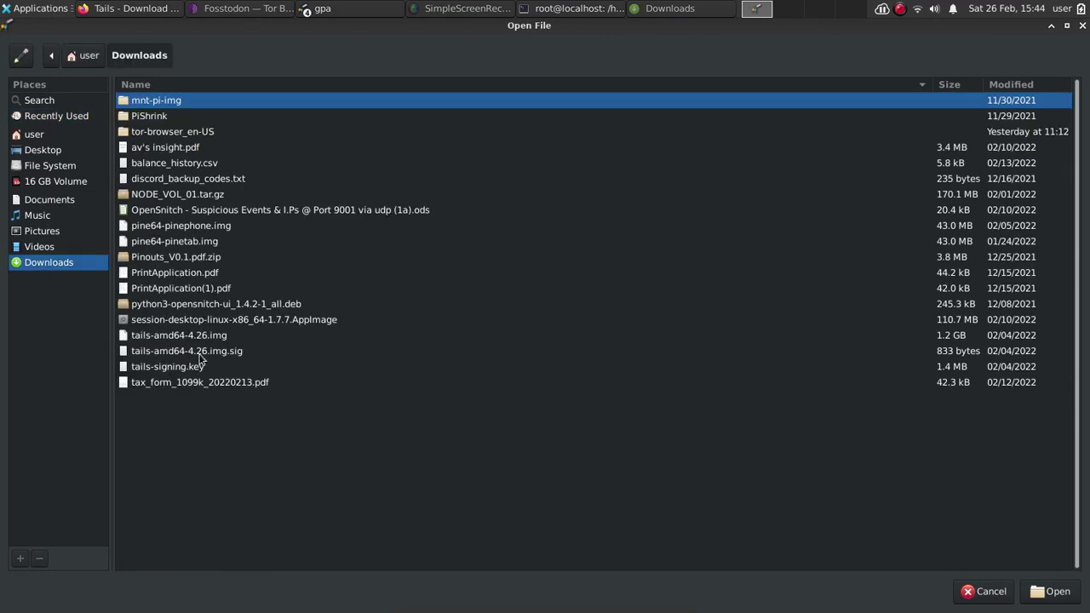
# - Choose tails-amd64-4.26.img.sig in Downloads as the file to open
pyautogui.click(173, 338)
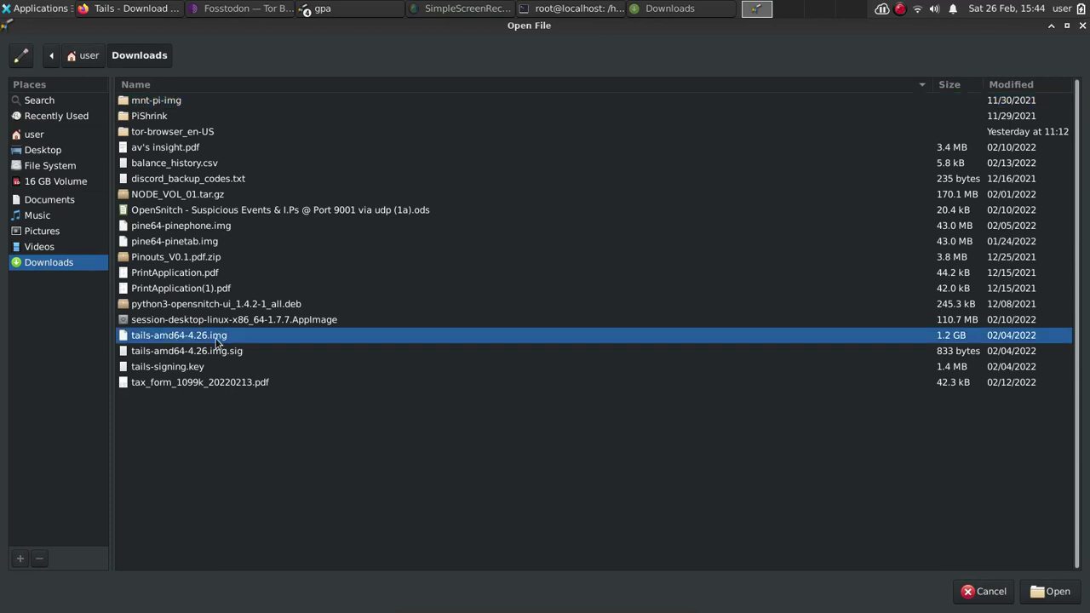
pyautogui.click(354, 11)
pyautogui.click(368, 50)
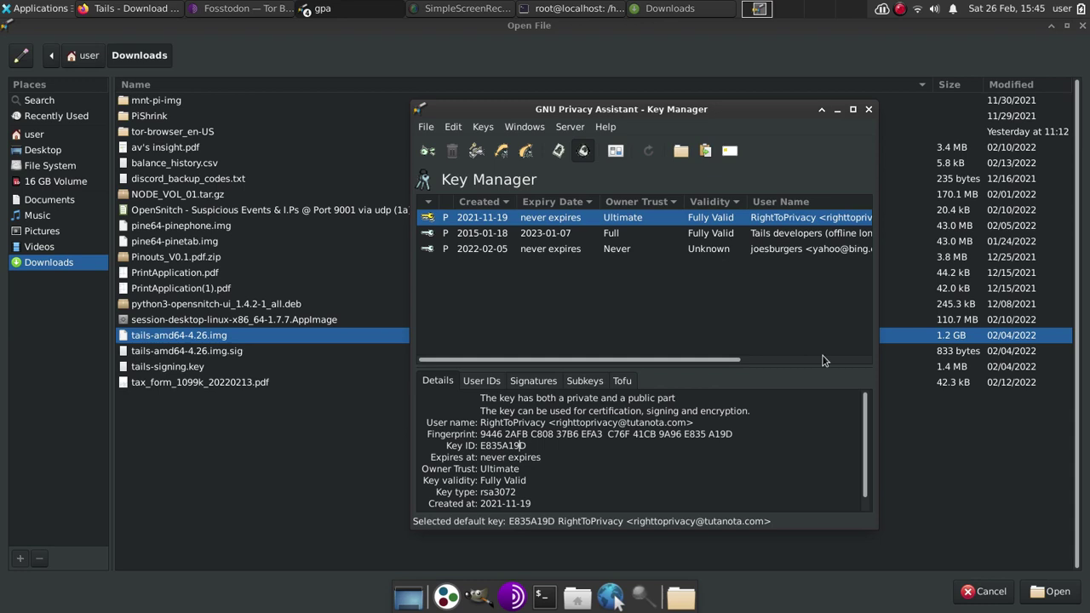
pyautogui.click(213, 352)
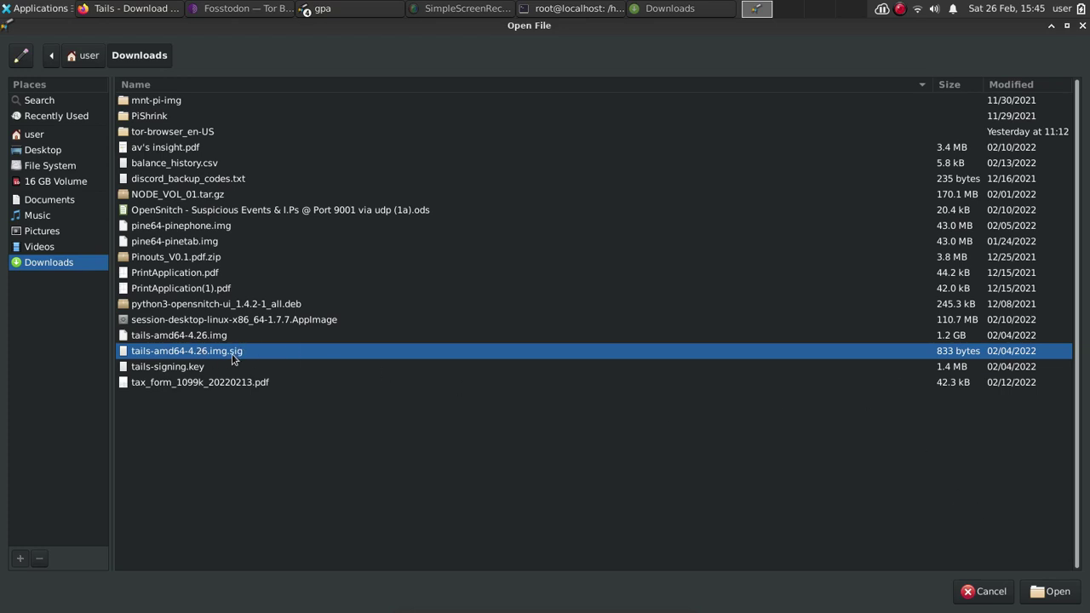
# - Load tails-amd64-4.26.img.sig and check its signature, showing Valid from Tails developers key 58ACD84F
pyautogui.click(1039, 591)
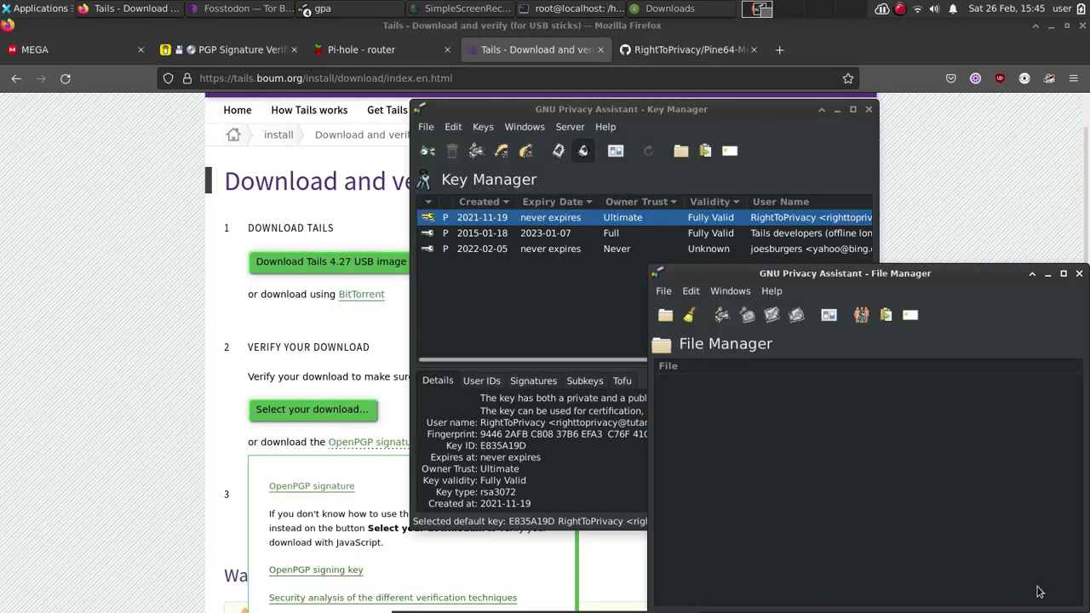
pyautogui.moveTo(820, 277); pyautogui.dragTo(621, 224)
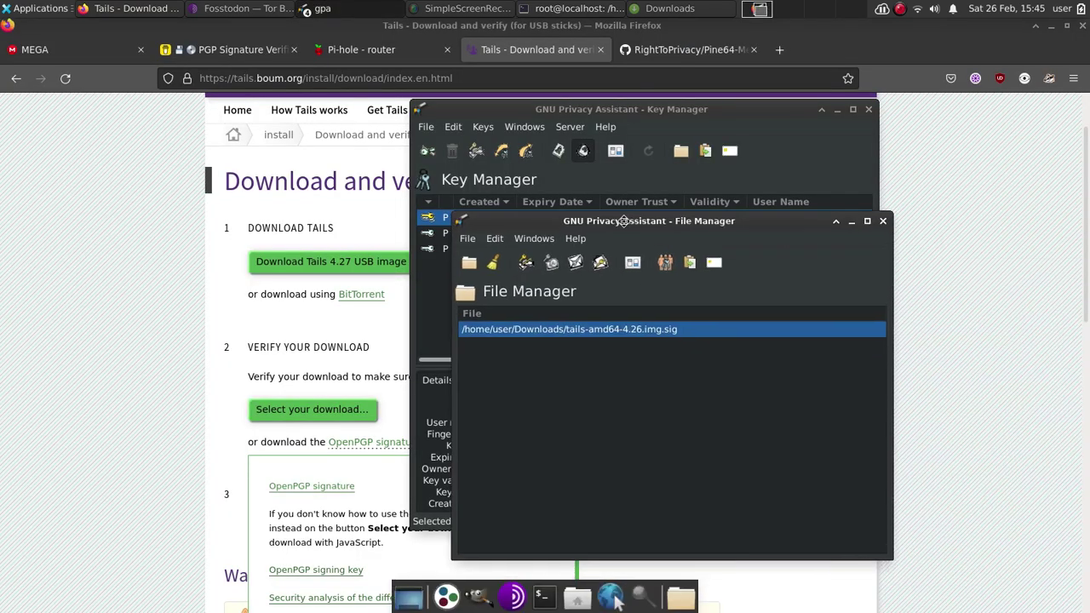
pyautogui.click(551, 264)
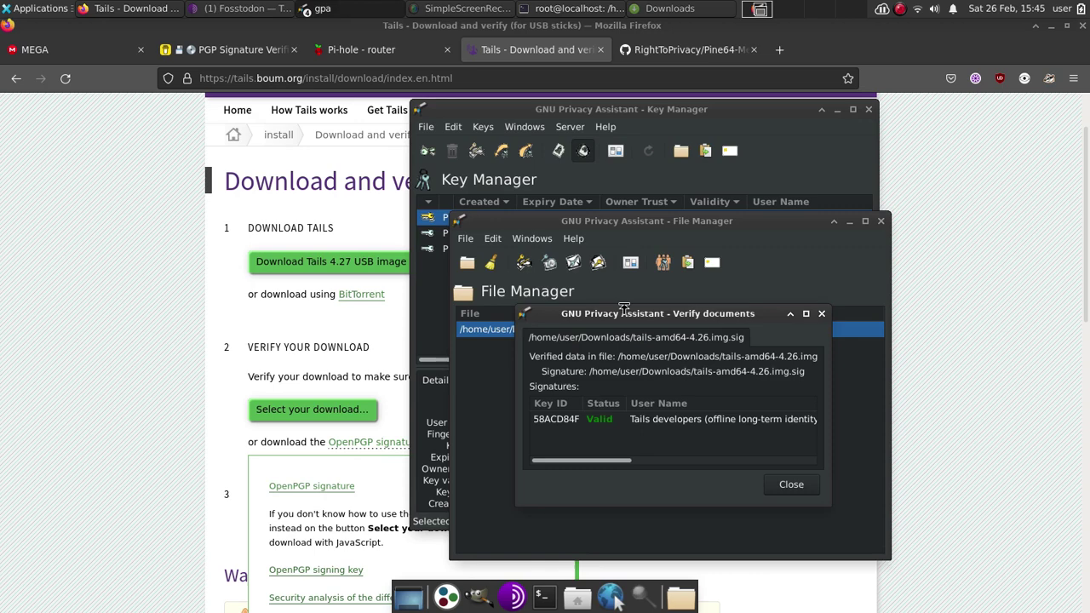
pyautogui.click(587, 419)
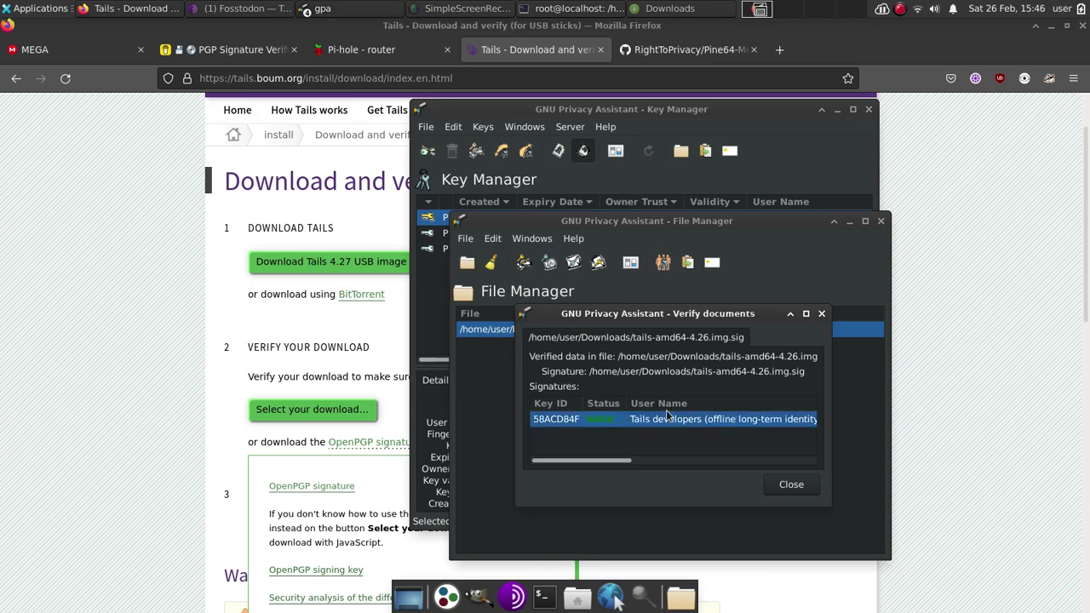